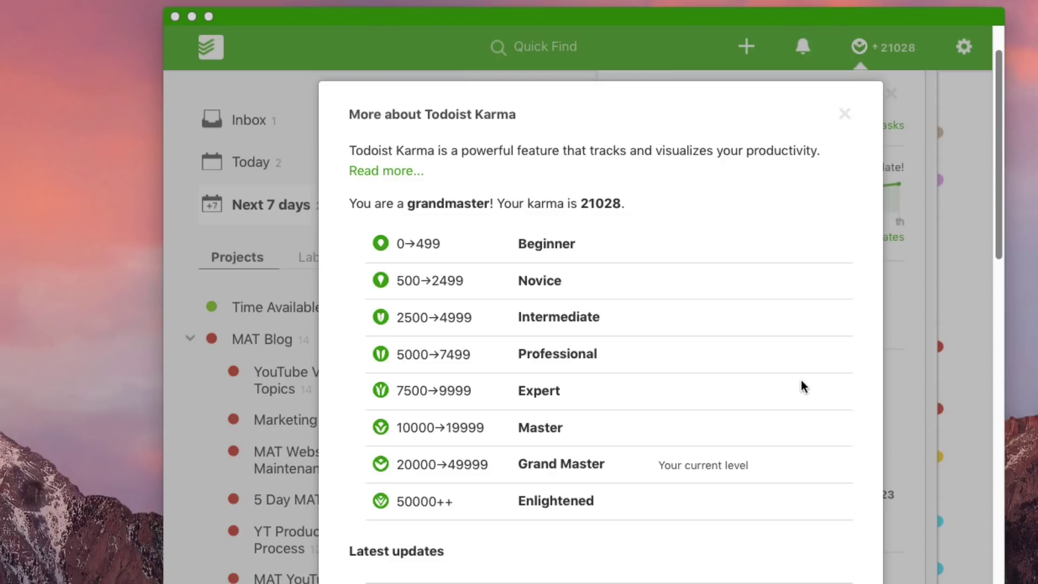
# - Close the karma details and the productivity overview, and look through the whole project list
pyautogui.click(844, 112)
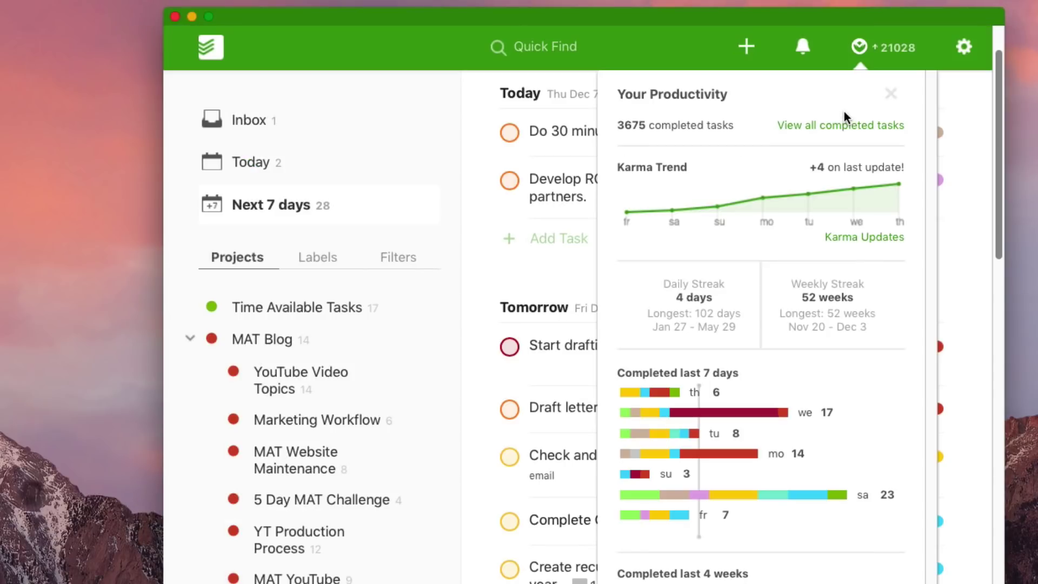
pyautogui.click(476, 131)
pyautogui.scroll(-6, 378, 308)
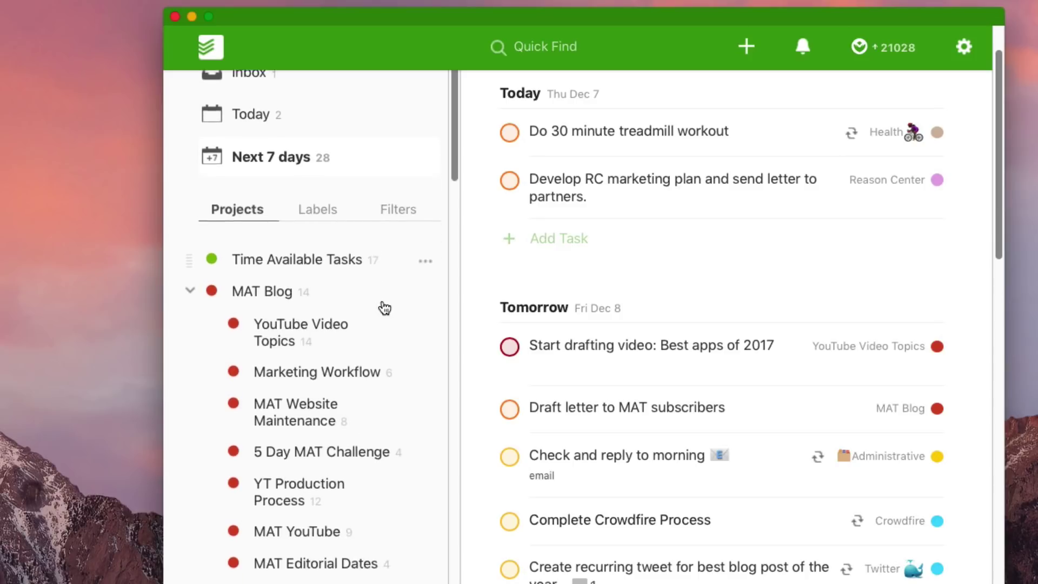
pyautogui.scroll(-15, 383, 307)
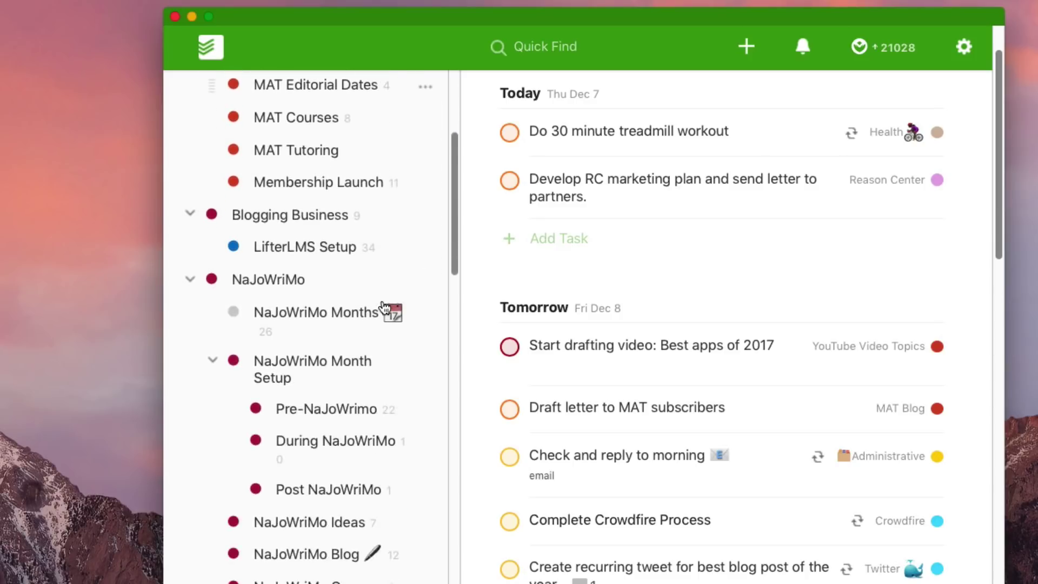
pyautogui.scroll(-15, 384, 308)
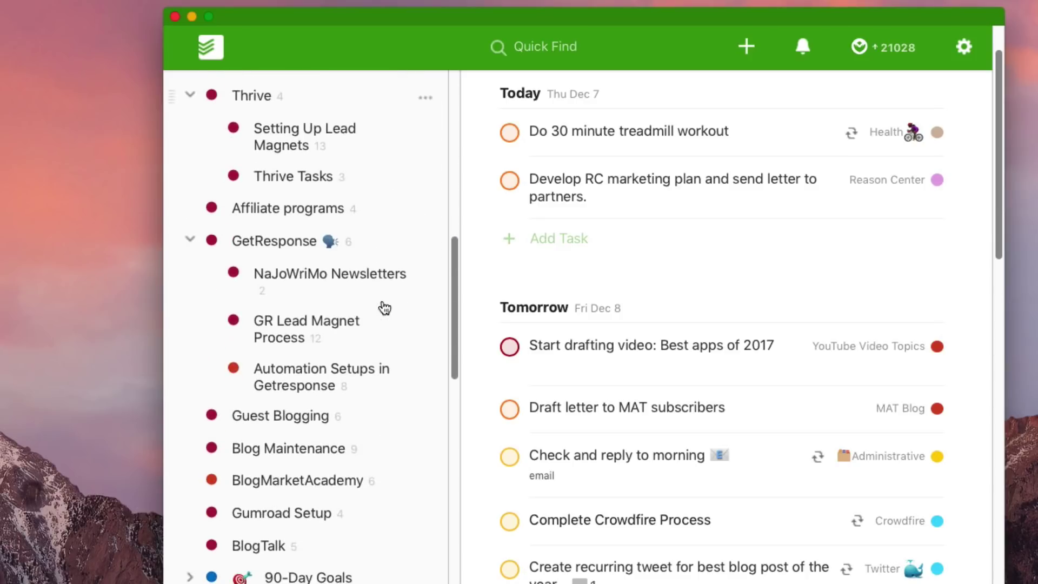
pyautogui.scroll(-15, 385, 308)
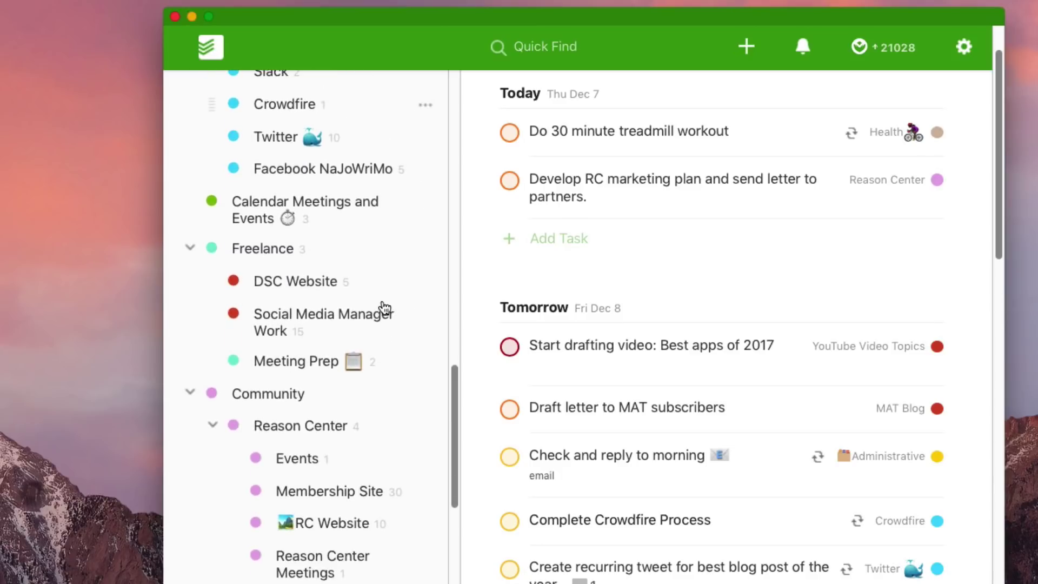
pyautogui.scroll(20, 384, 307)
pyautogui.scroll(20, 384, 308)
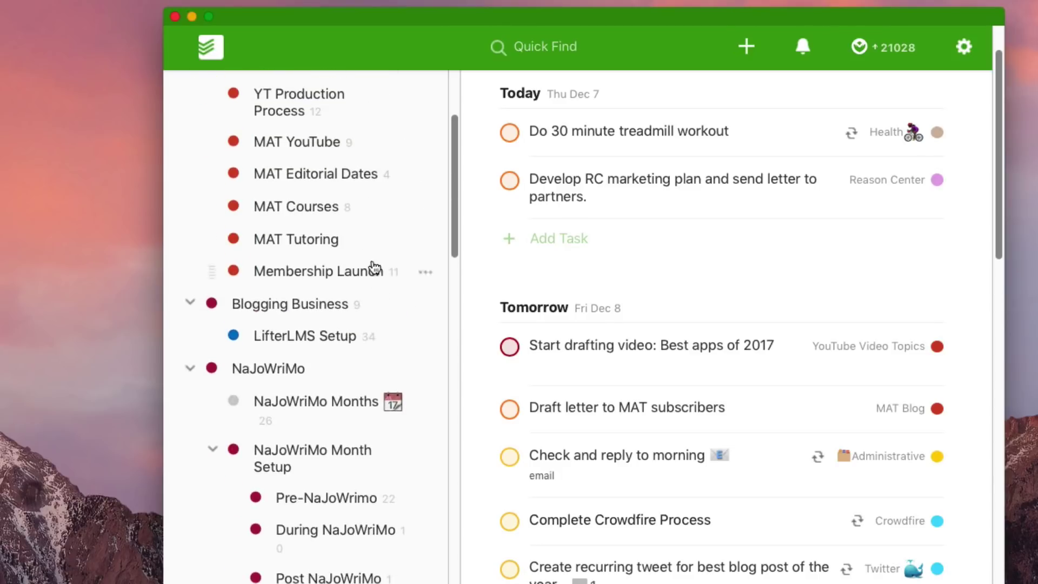
# - Examine how the subprojects are grouped under the MAT Blog project
pyautogui.scroll(-10, 367, 297)
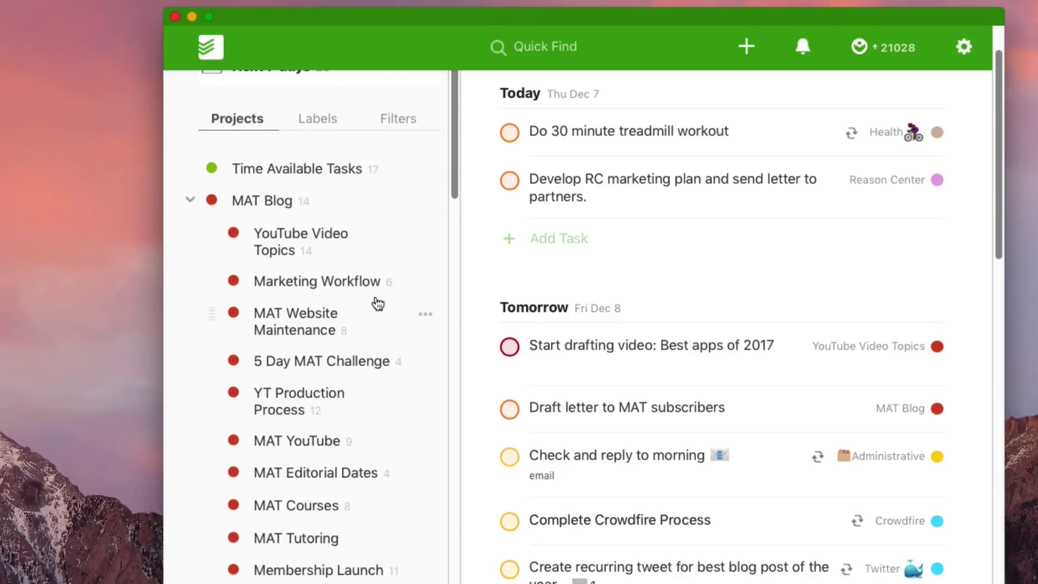
pyautogui.scroll(10, 381, 281)
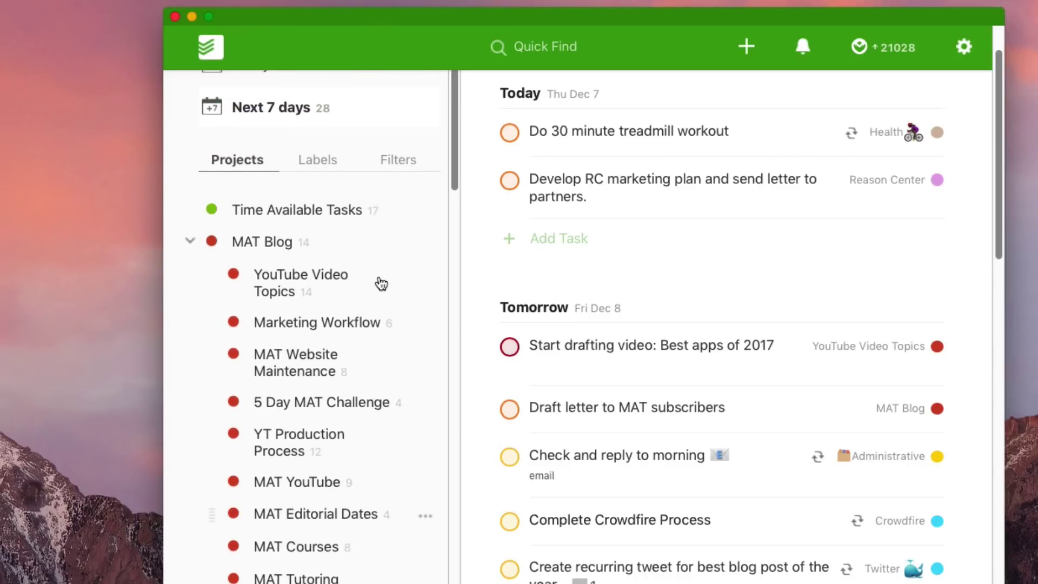
pyautogui.scroll(-3, 378, 289)
pyautogui.scroll(-3, 378, 259)
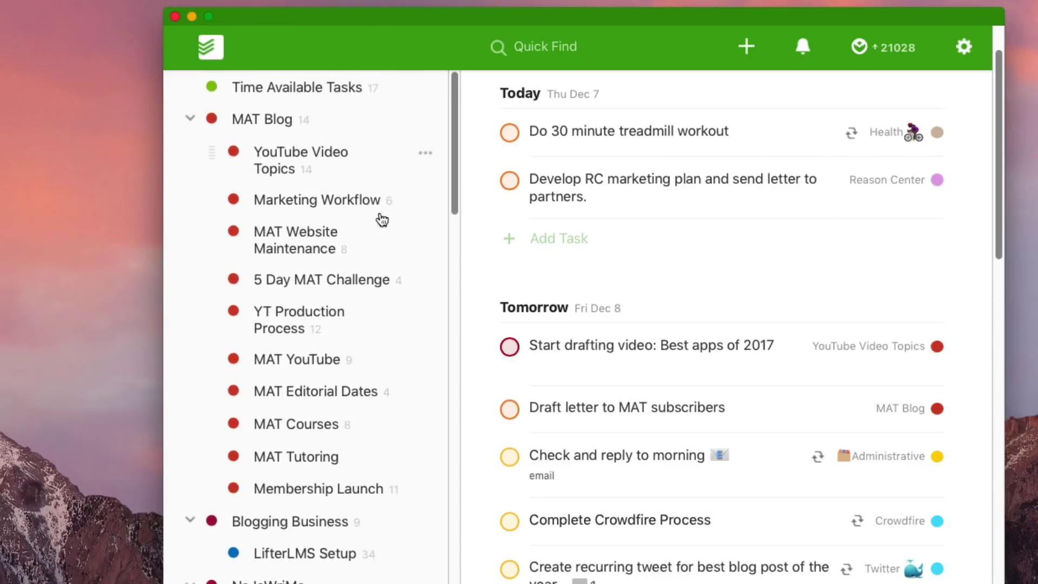
pyautogui.scroll(2, 381, 219)
pyautogui.scroll(-2, 373, 219)
pyautogui.scroll(3, 365, 216)
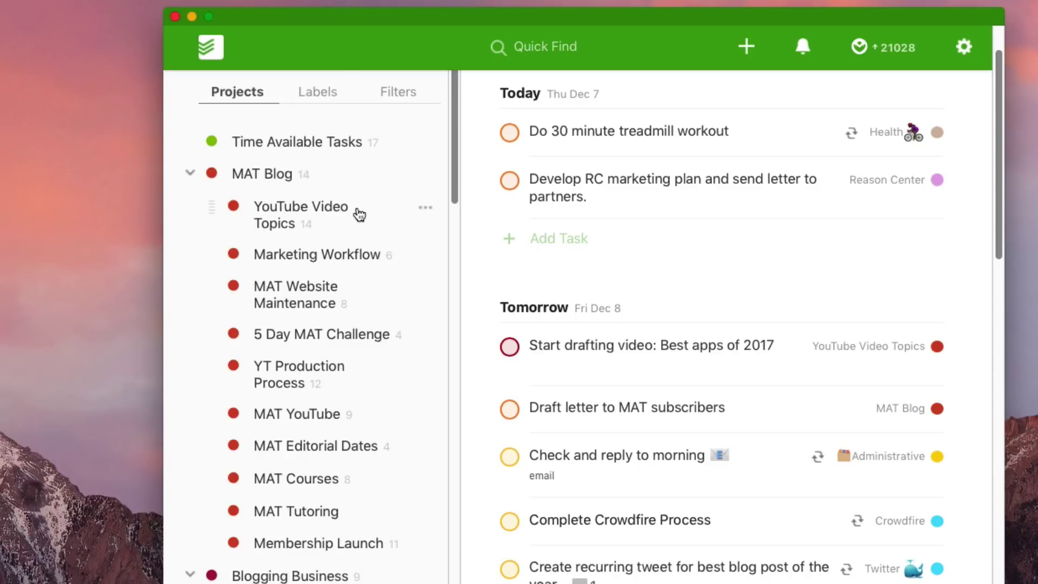
pyautogui.scroll(-4, 360, 215)
pyautogui.scroll(4, 359, 215)
pyautogui.scroll(1, 358, 214)
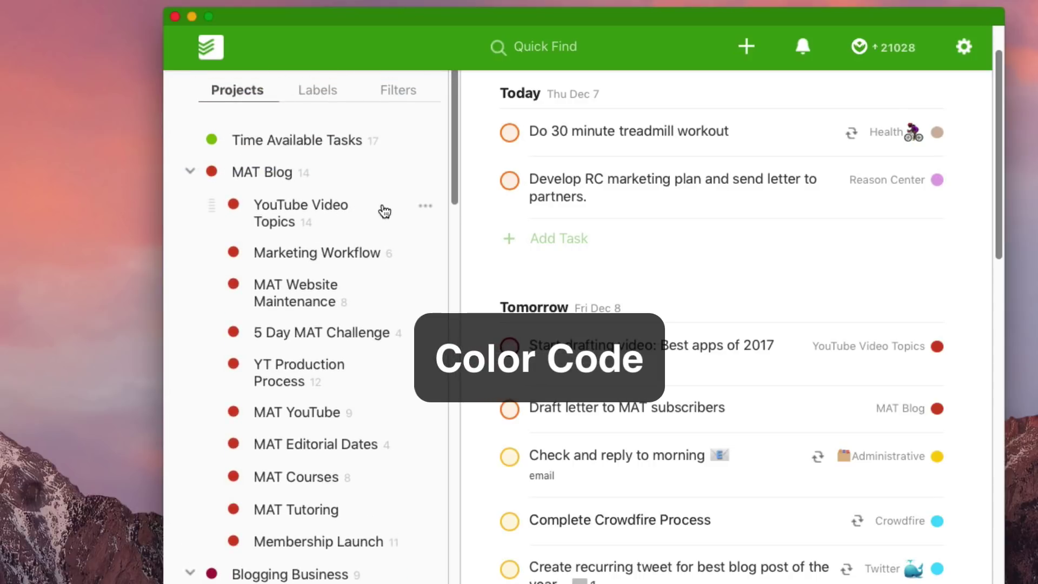
# - Compare the colour coding of the MAT Blog, Blogging Business and NaJoWriMo project groups
pyautogui.scroll(-3, 343, 206)
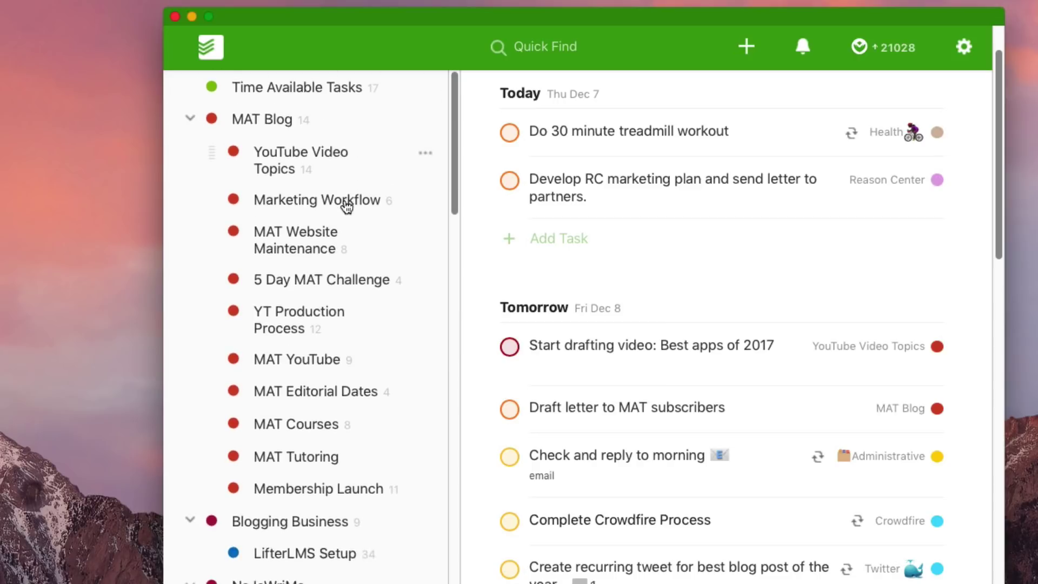
pyautogui.scroll(1, 345, 206)
pyautogui.scroll(-3, 342, 203)
pyautogui.scroll(-2, 352, 197)
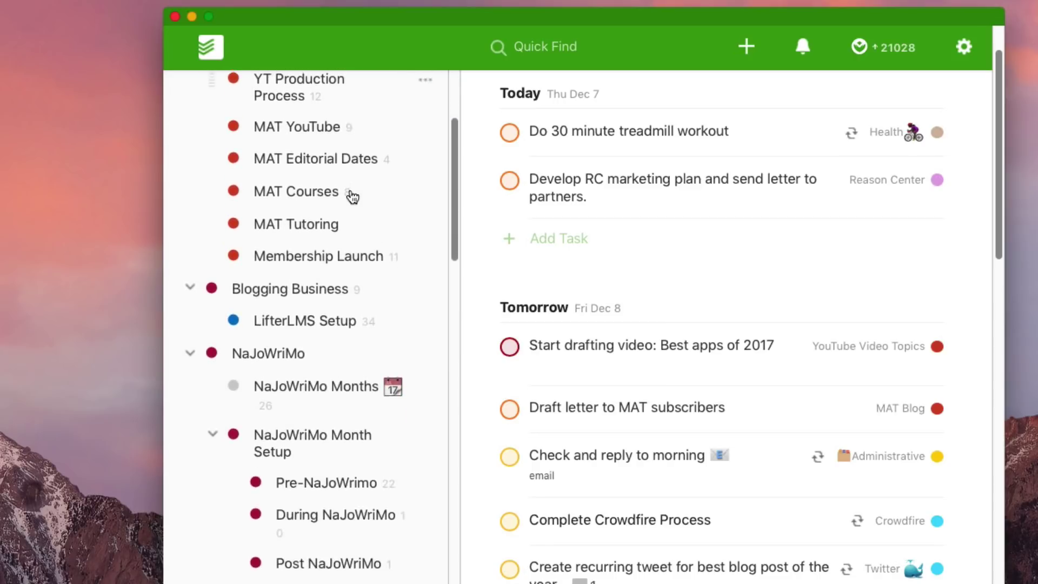
pyautogui.scroll(3, 357, 253)
pyautogui.scroll(-7, 354, 244)
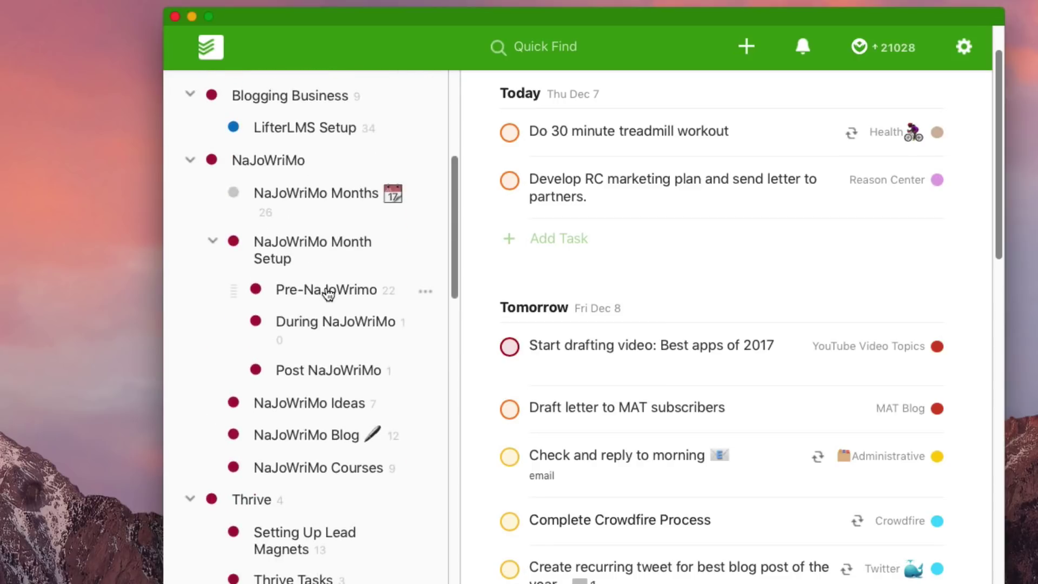
pyautogui.scroll(-3, 329, 292)
pyautogui.scroll(4, 328, 294)
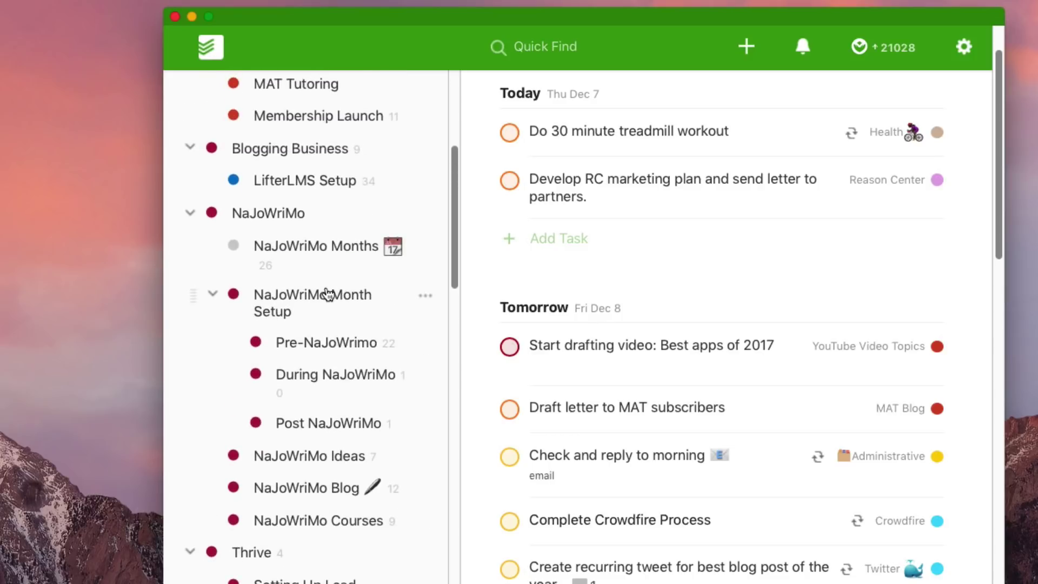
pyautogui.scroll(-1, 331, 281)
pyautogui.scroll(-2, 332, 271)
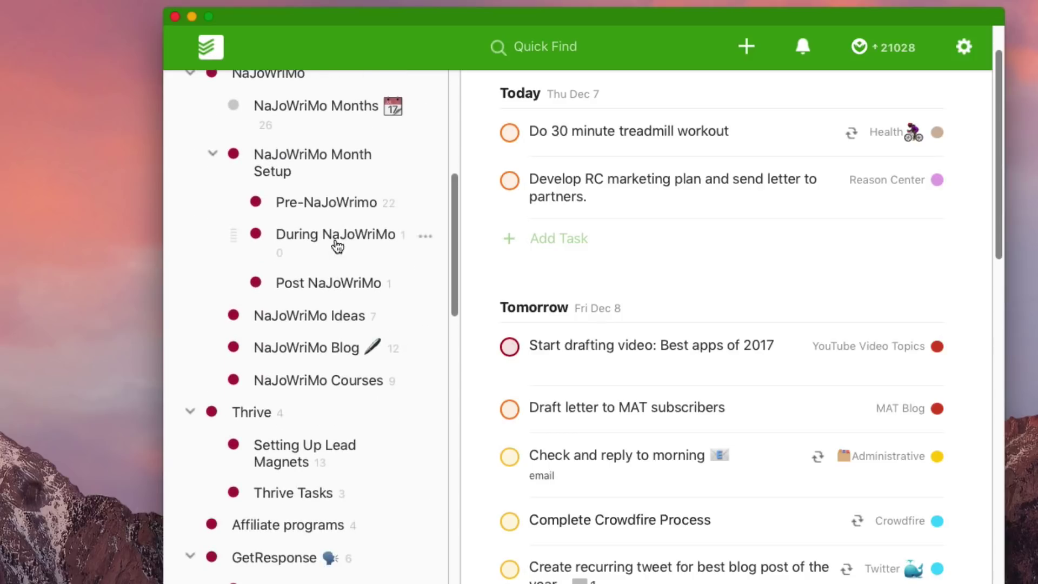
# - Check the daily goal against the completed tasks of the last 7 days in the productivity overview, and close it
pyautogui.click(903, 52)
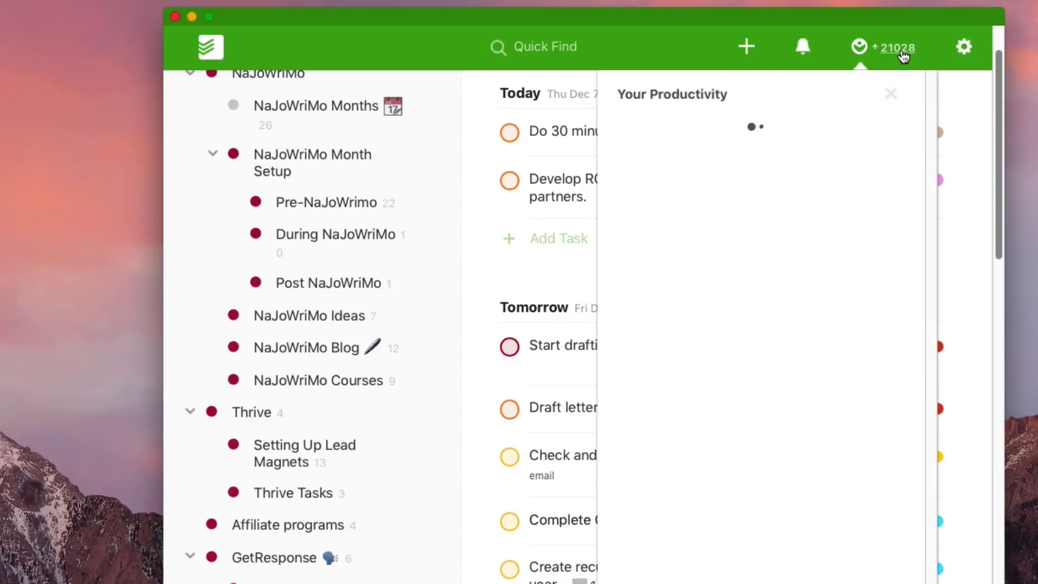
pyautogui.moveTo(702, 381)
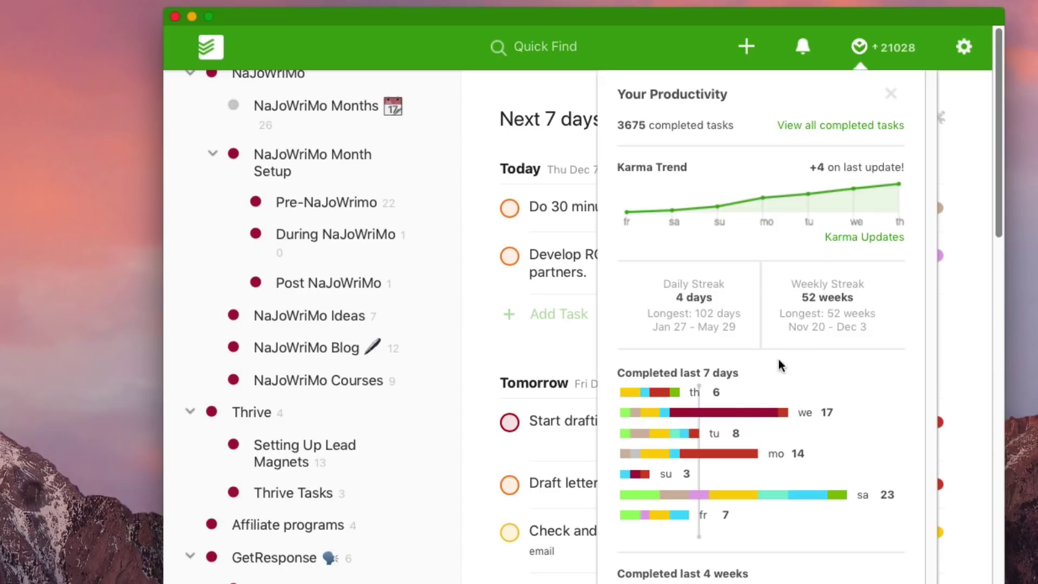
pyautogui.moveTo(715, 440)
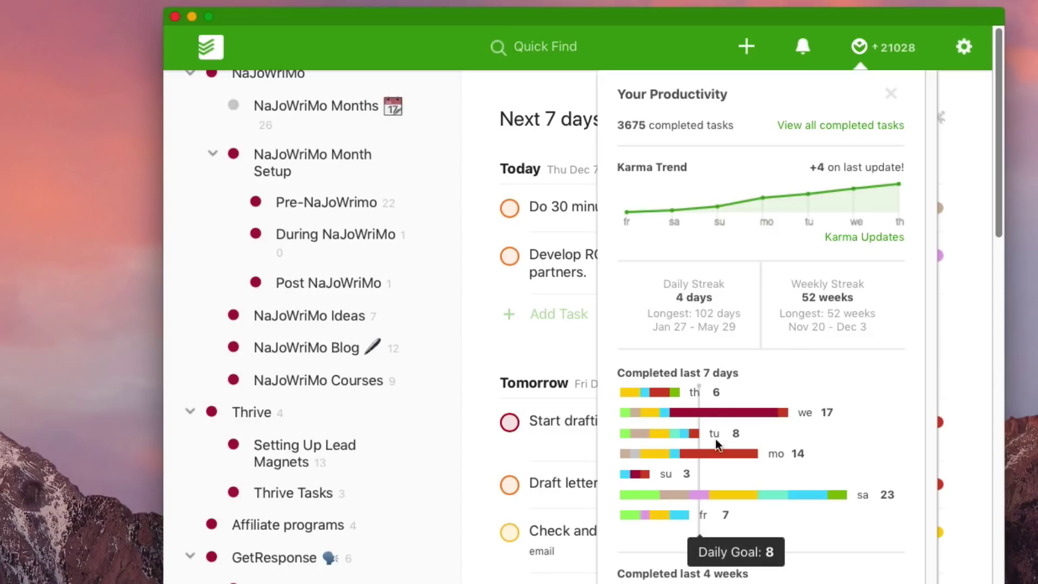
pyautogui.click(890, 97)
# - Show the tasks due today and check the recurrence mark of the treadmill workout task
pyautogui.scroll(10, 333, 250)
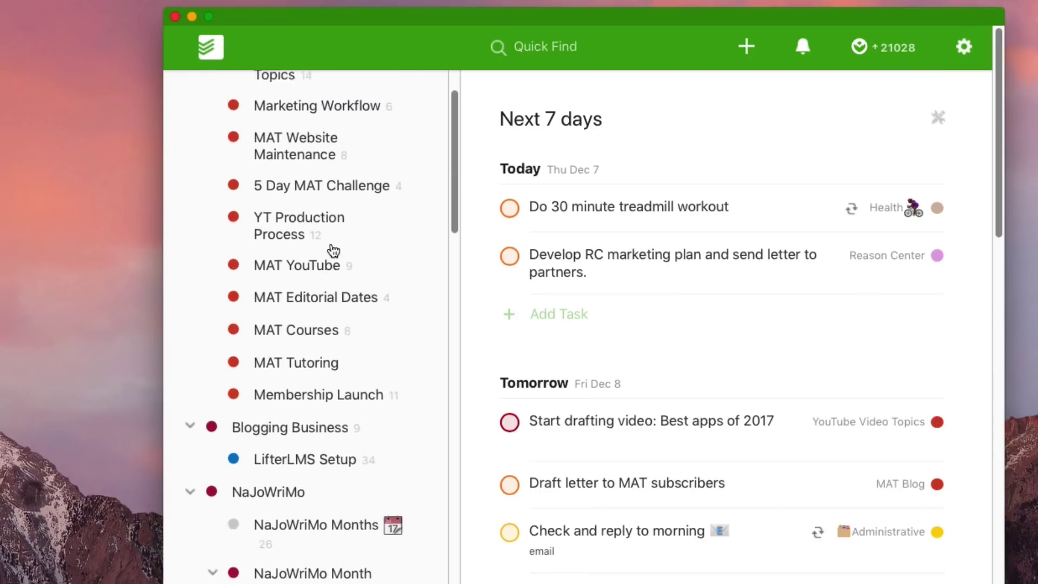
pyautogui.scroll(5, 335, 230)
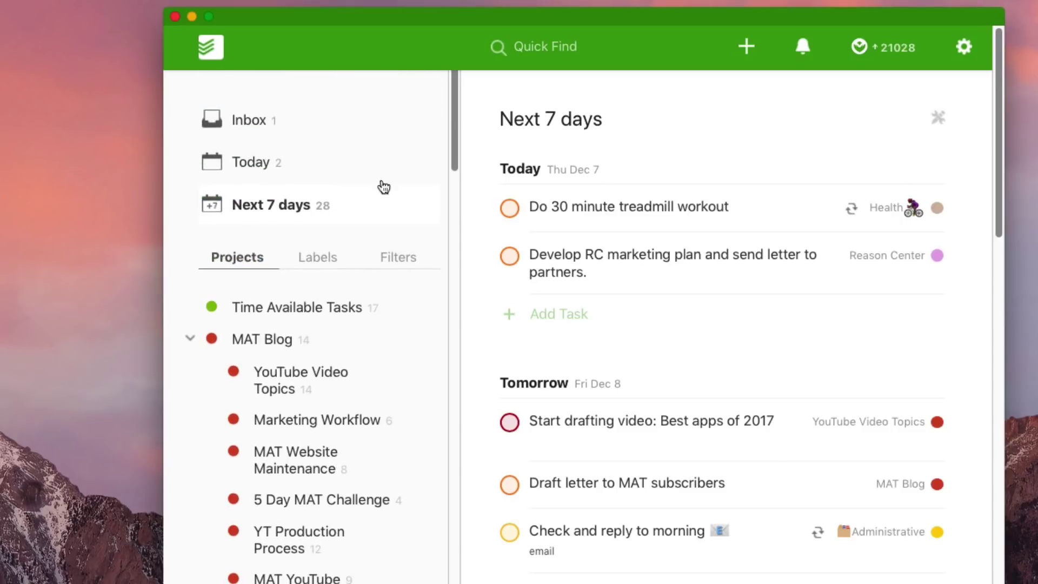
pyautogui.click(330, 169)
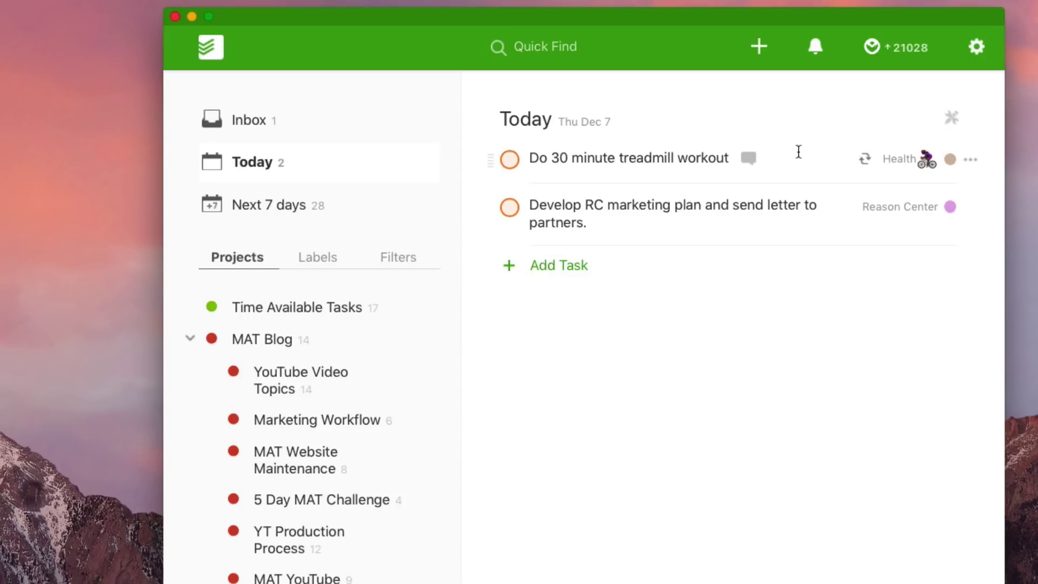
pyautogui.moveTo(865, 167)
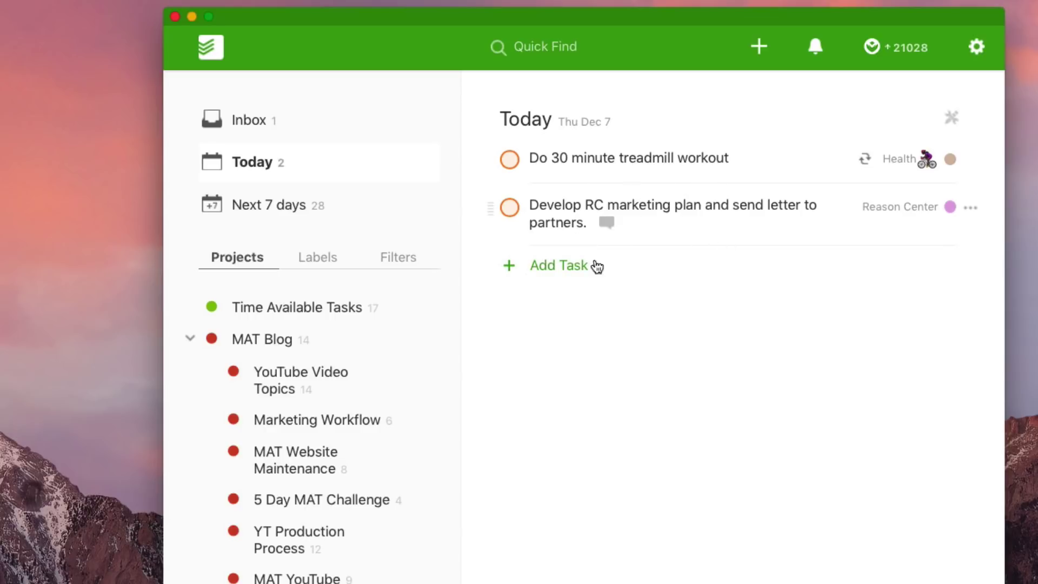
# - Apply the saved Tomorrow filter to list the tasks due tomorrow
pyautogui.click(394, 259)
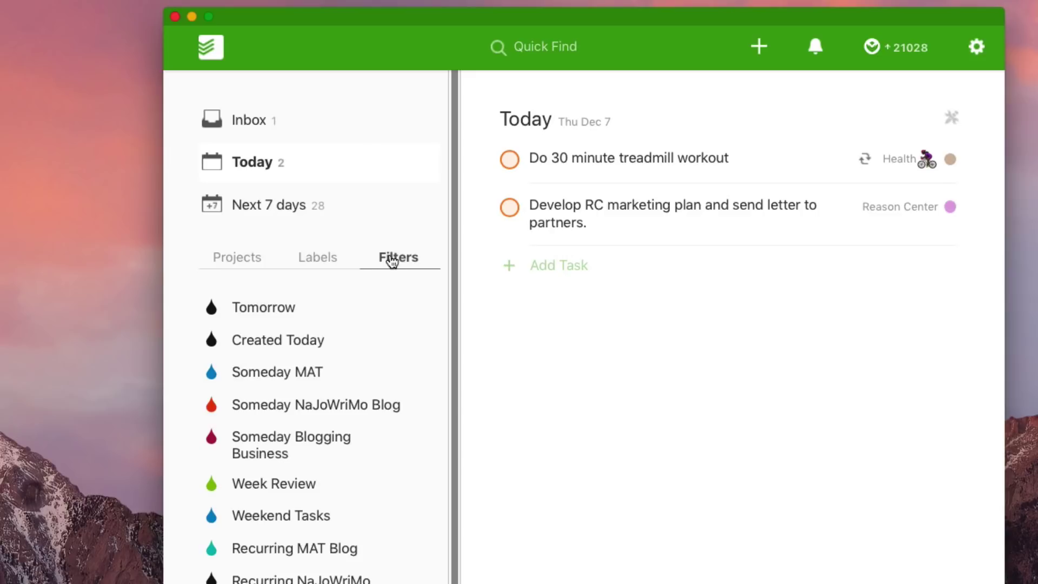
pyautogui.click(295, 308)
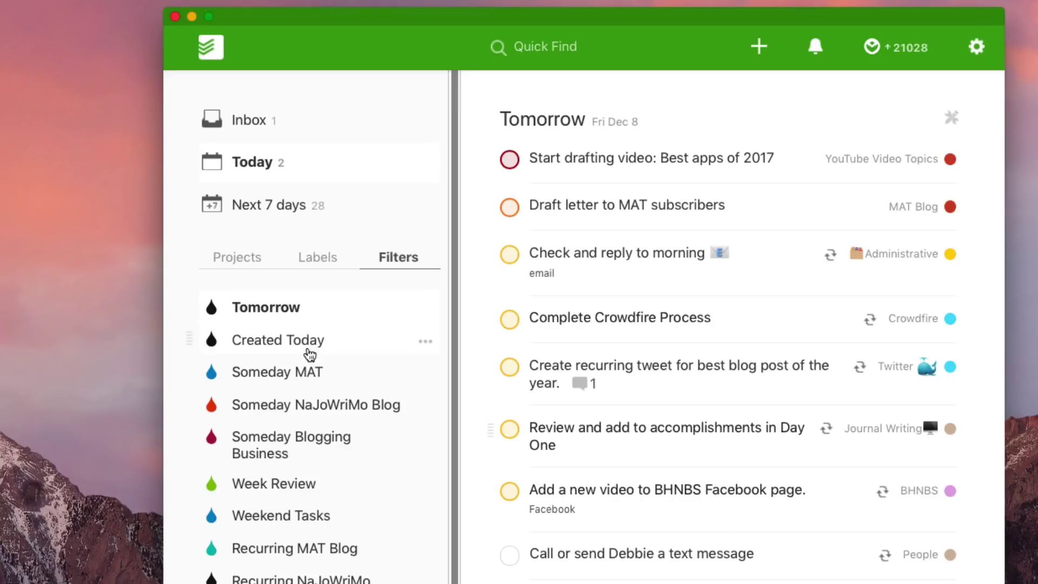
pyautogui.scroll(-5, 335, 362)
# - Return to the project list and open the Pre-NaJoWrimo project under NaJoWriMo Month Setup
pyautogui.click(231, 165)
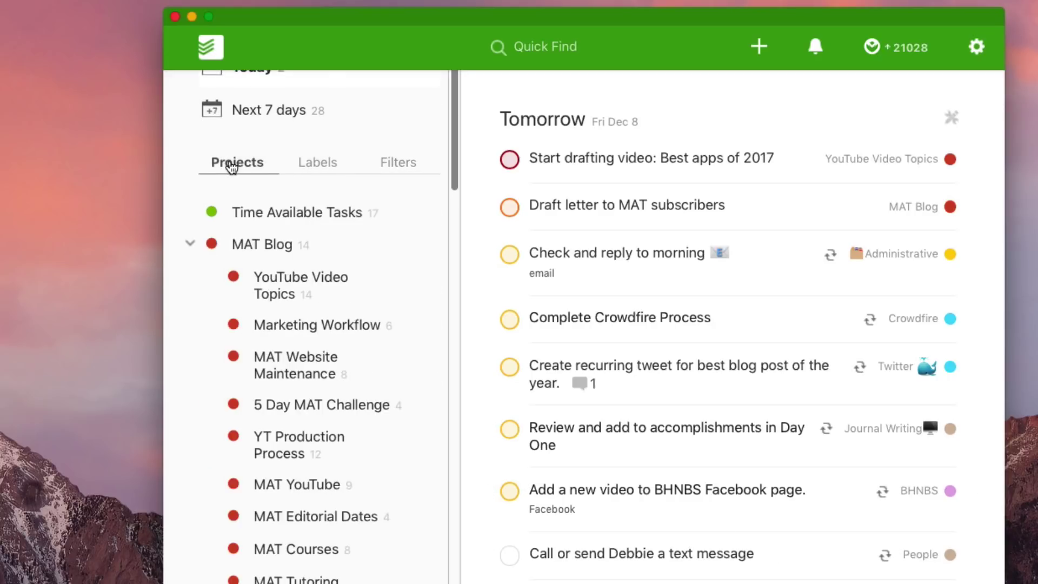
pyautogui.scroll(-4, 332, 323)
pyautogui.scroll(4, 340, 322)
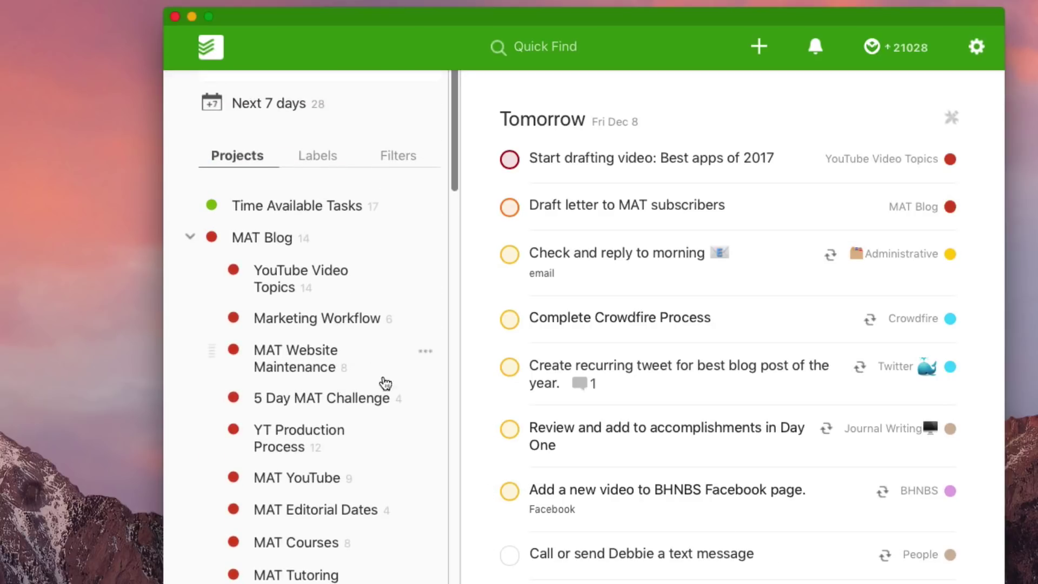
pyautogui.scroll(-20, 357, 395)
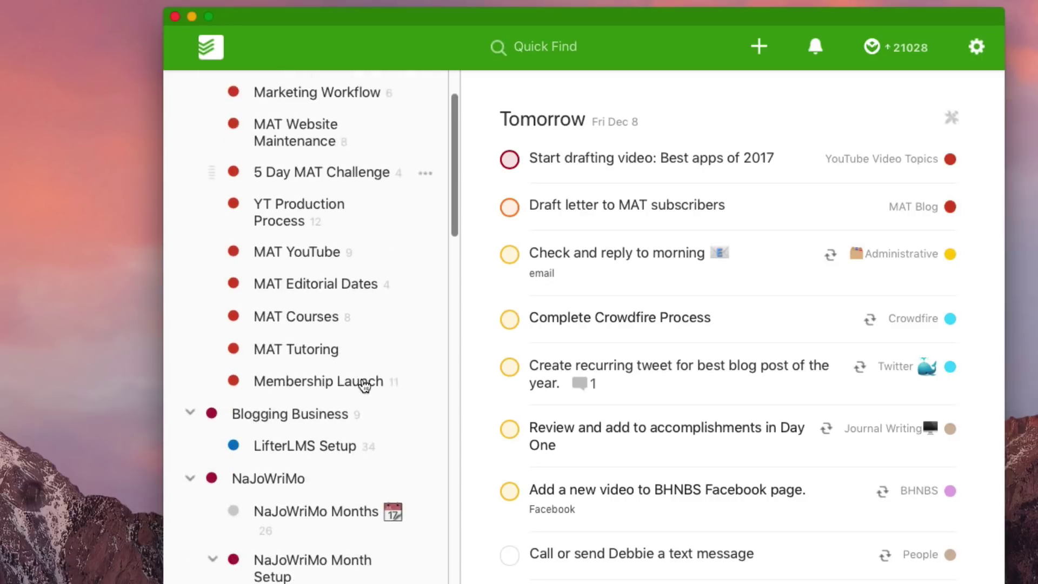
pyautogui.click(351, 456)
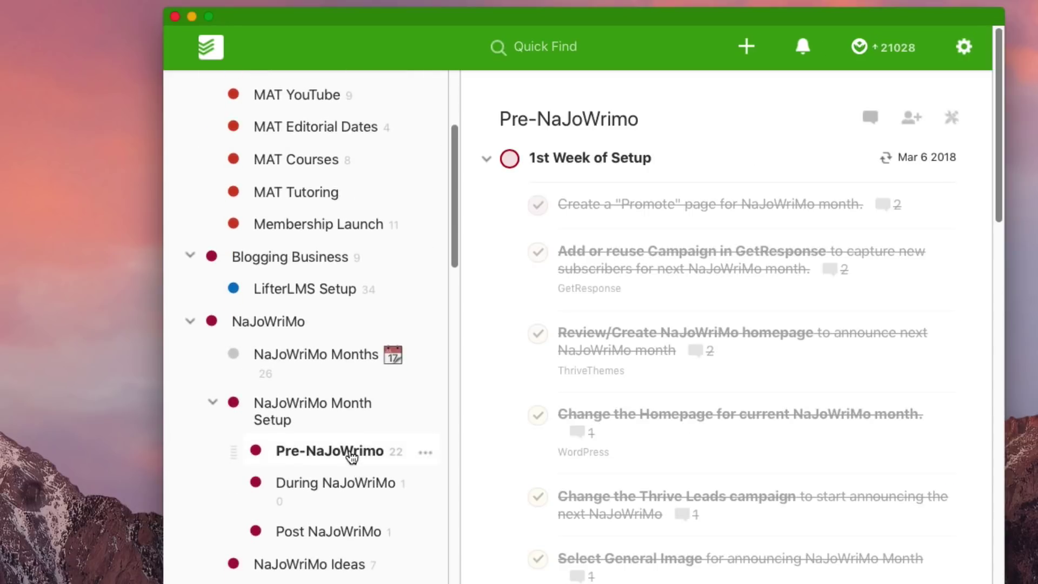
# - Examine the struck-out subtasks under the recurring 1st Week of Setup task in Pre-NaJoWrimo
pyautogui.scroll(-2, 614, 294)
pyautogui.scroll(2, 619, 285)
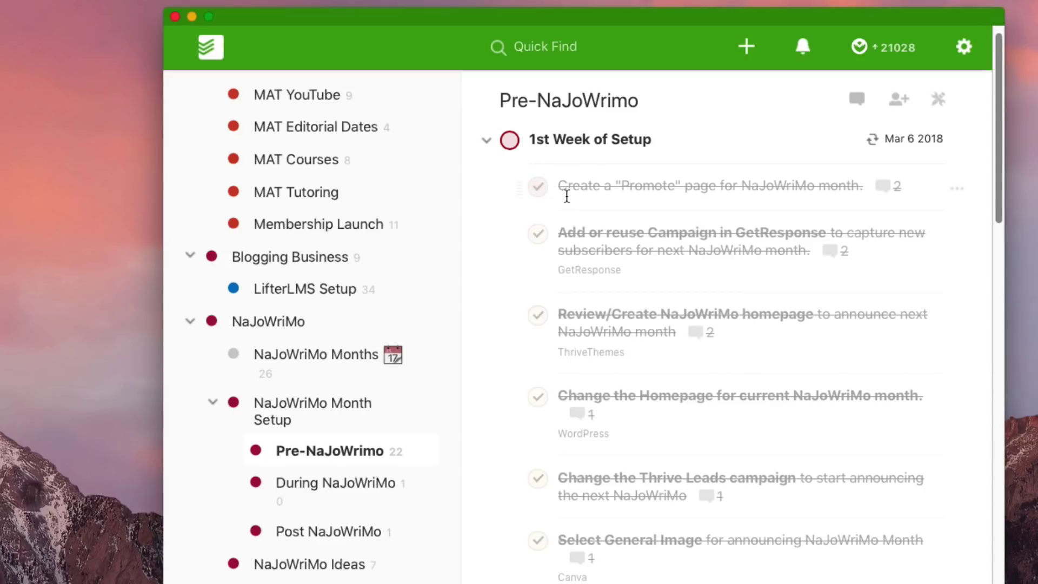
pyautogui.scroll(-2, 697, 287)
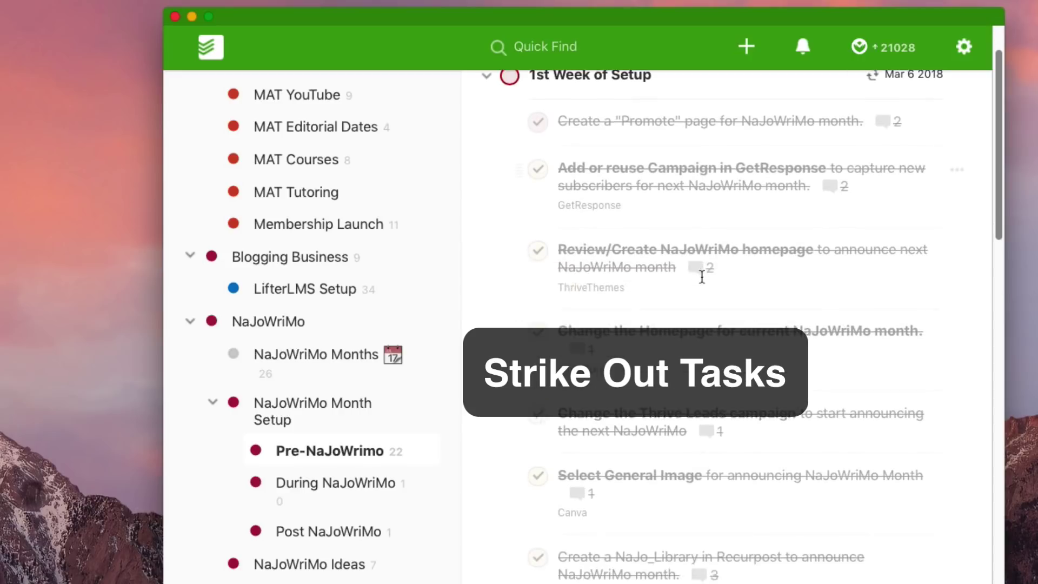
pyautogui.scroll(3, 703, 273)
pyautogui.scroll(-3, 703, 273)
pyautogui.scroll(4, 709, 272)
pyautogui.scroll(-3, 716, 270)
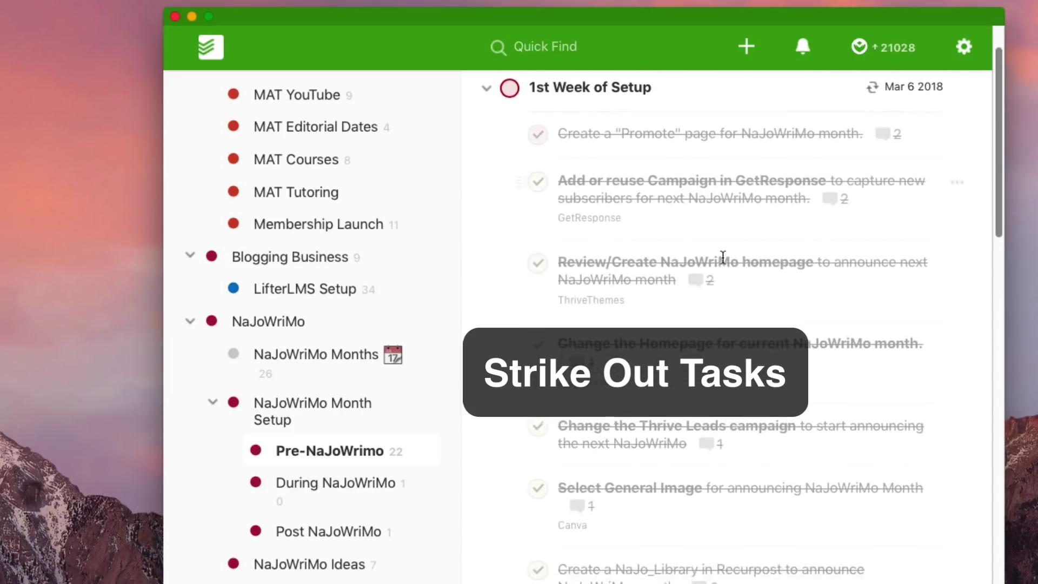
pyautogui.scroll(3, 723, 259)
pyautogui.scroll(-2, 722, 260)
pyautogui.scroll(-5, 727, 271)
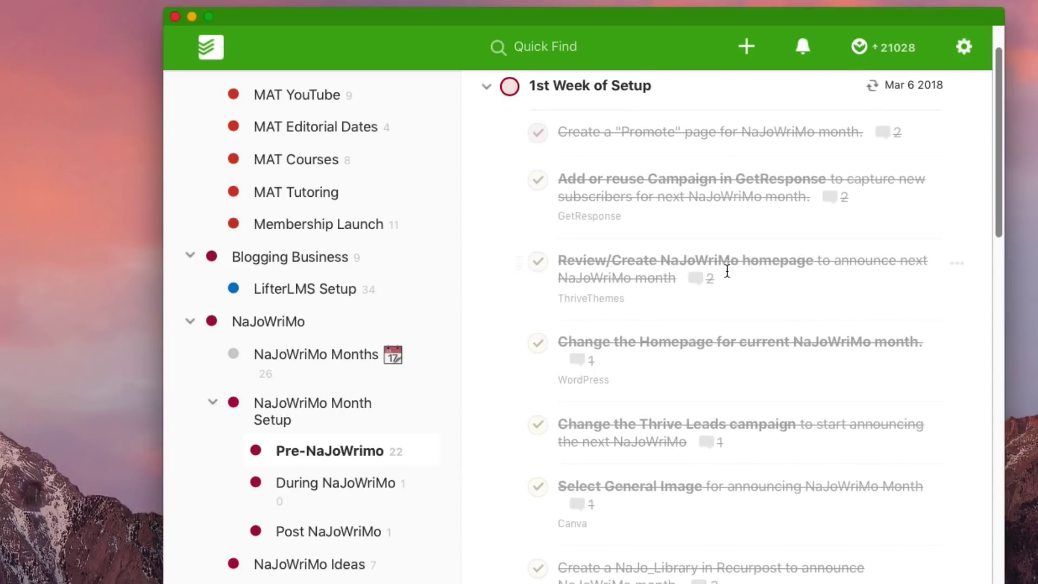
pyautogui.scroll(3, 697, 209)
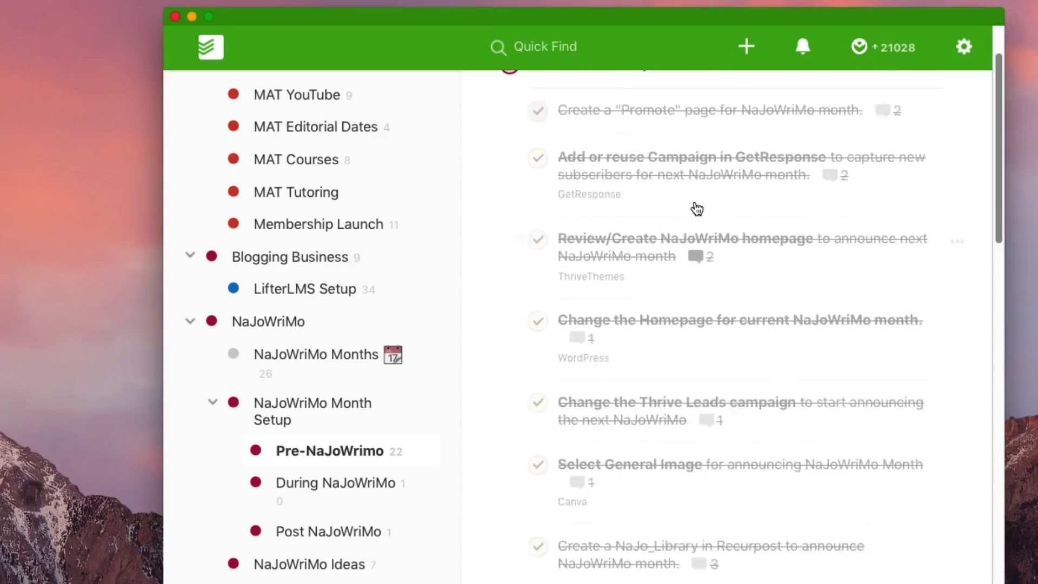
pyautogui.scroll(-2, 706, 308)
pyautogui.scroll(2, 706, 307)
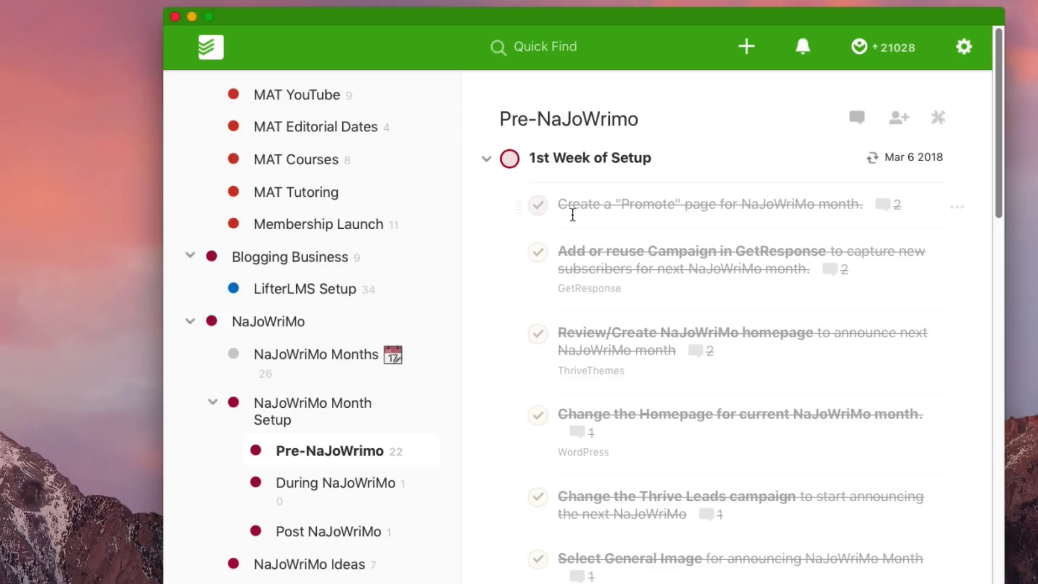
# - Open the activity log of completed tasks across all projects from the productivity overview
pyautogui.moveTo(899, 165)
pyautogui.rightClick(729, 156)
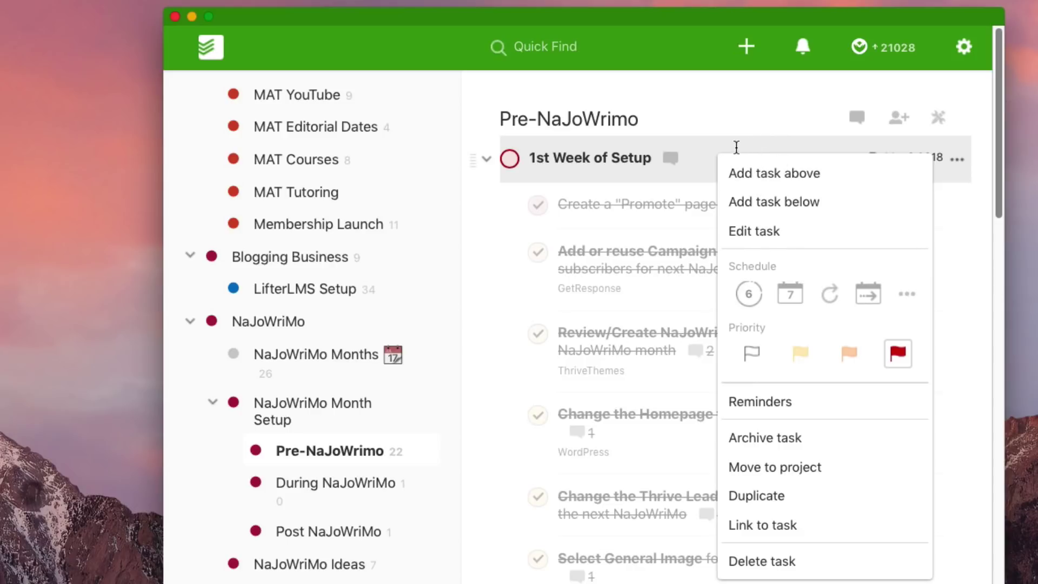
pyautogui.click(897, 48)
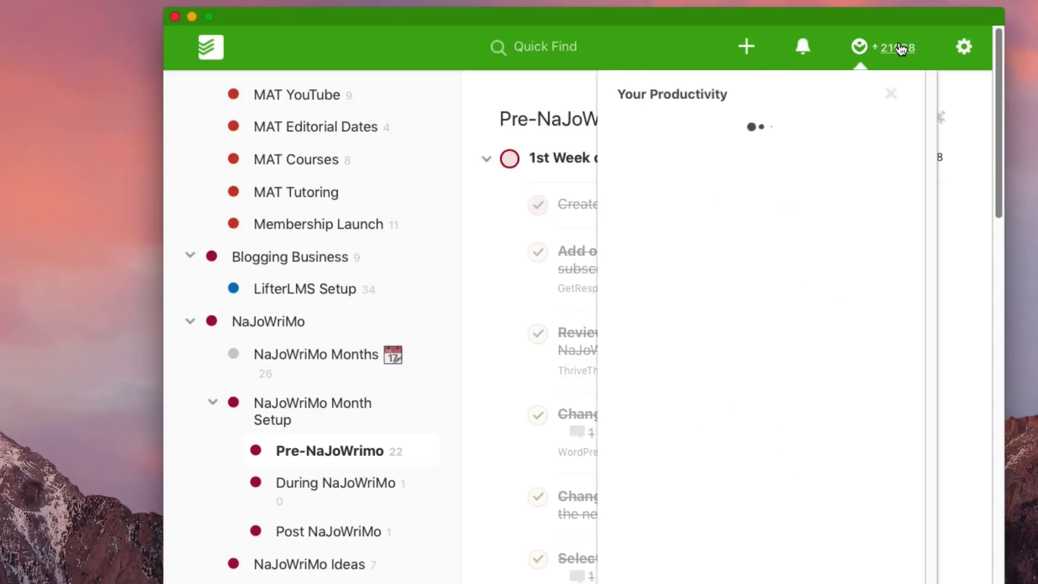
pyautogui.click(857, 126)
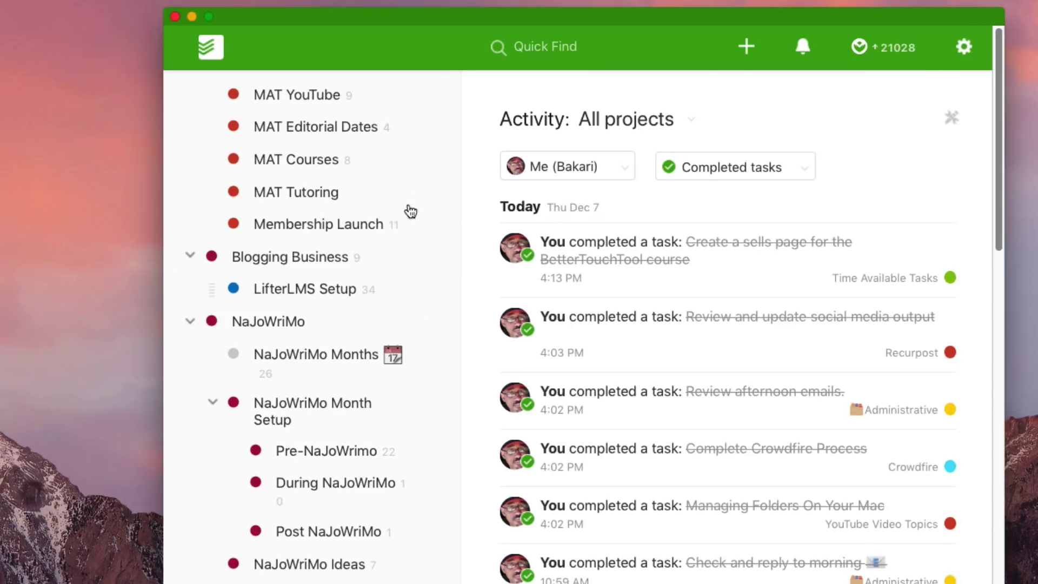
# - Open the NaJoWriMo Month Setup project under NaJoWriMo from the project list
pyautogui.scroll(5, 329, 197)
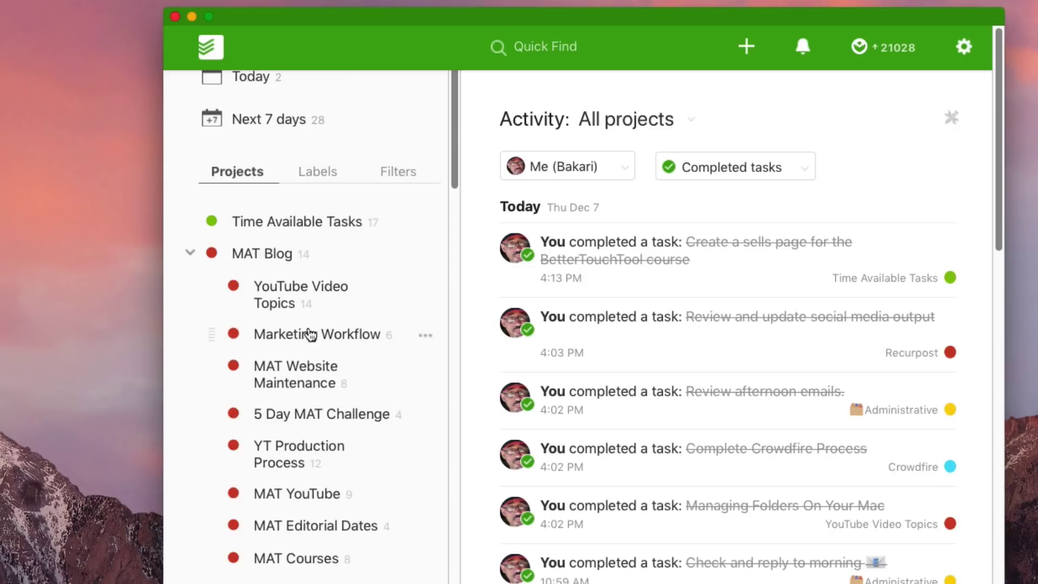
pyautogui.scroll(-8, 347, 441)
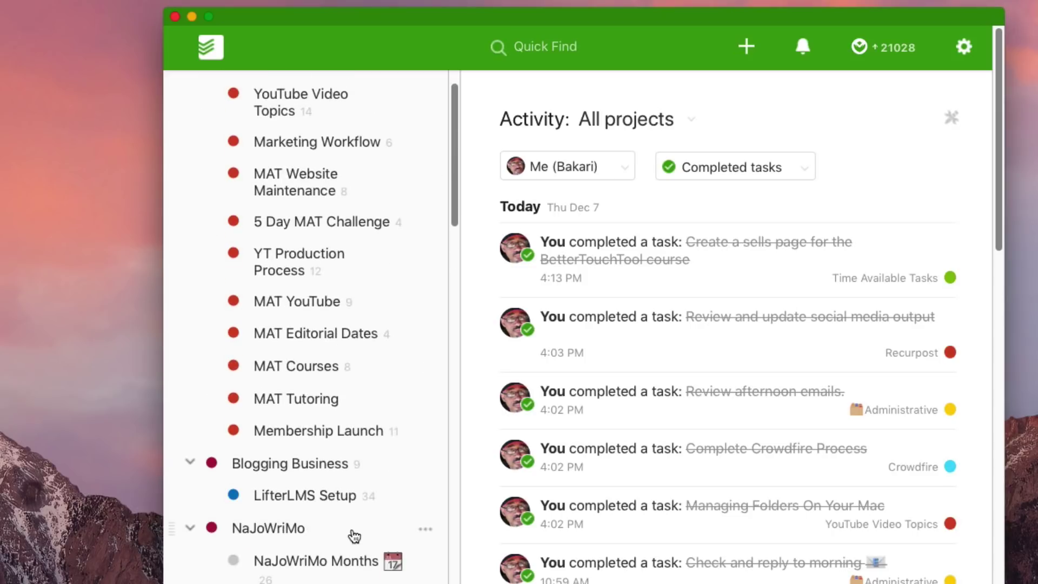
pyautogui.click(393, 526)
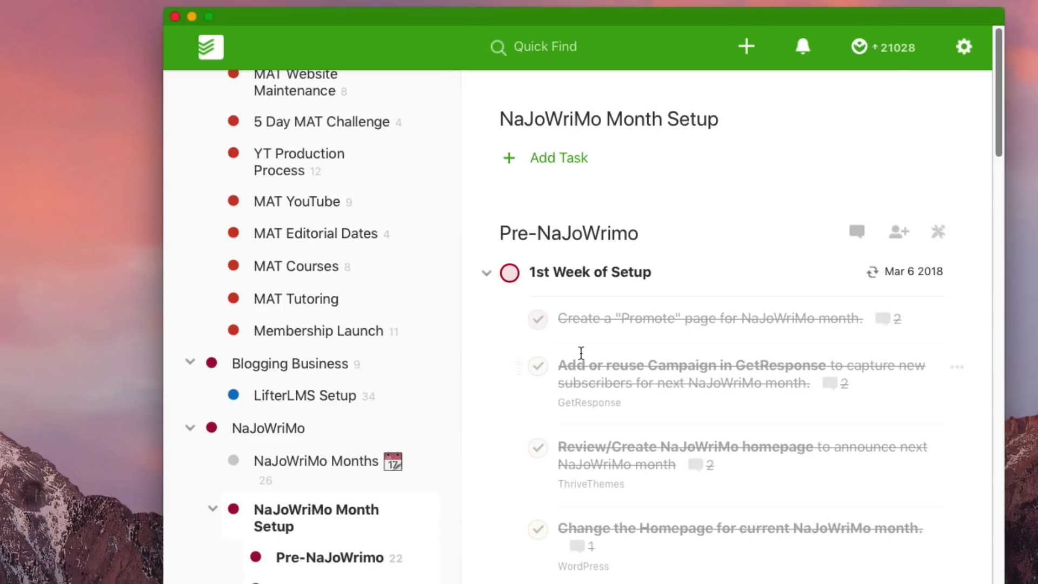
# - Examine the struck-out subtasks of 1st Week of Setup within the NaJoWriMo Month Setup project
pyautogui.scroll(-4, 670, 309)
pyautogui.scroll(-3, 670, 309)
pyautogui.scroll(3, 669, 307)
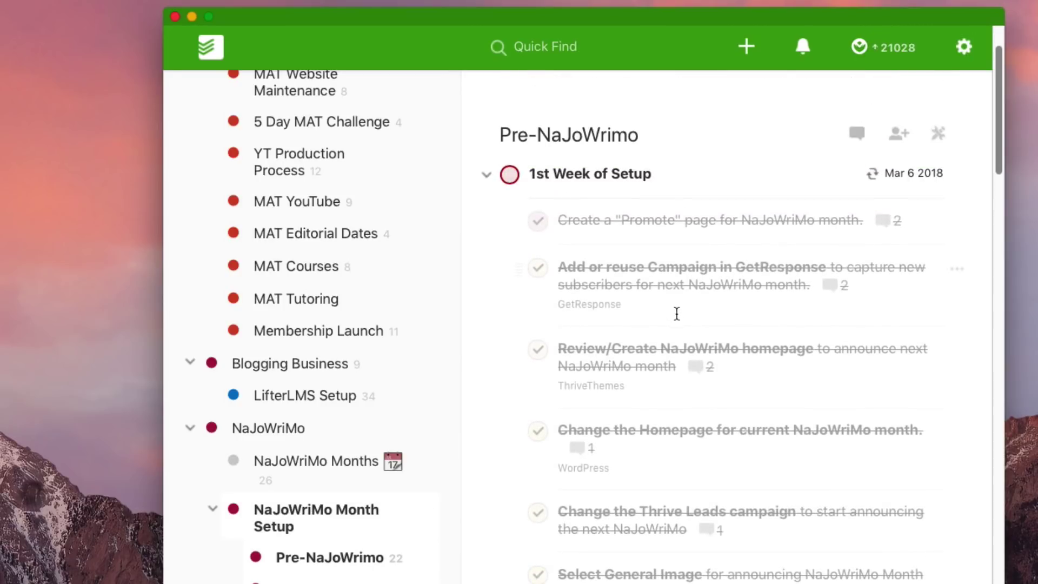
pyautogui.scroll(-2, 669, 306)
pyautogui.scroll(-1, 665, 260)
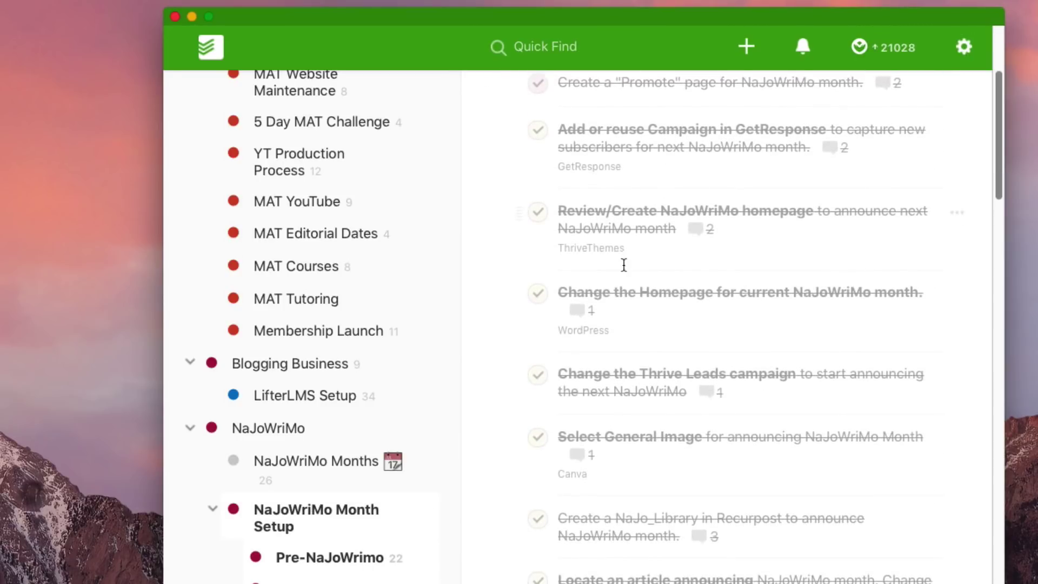
pyautogui.scroll(-1, 624, 265)
pyautogui.scroll(5, 630, 248)
pyautogui.scroll(-5, 631, 260)
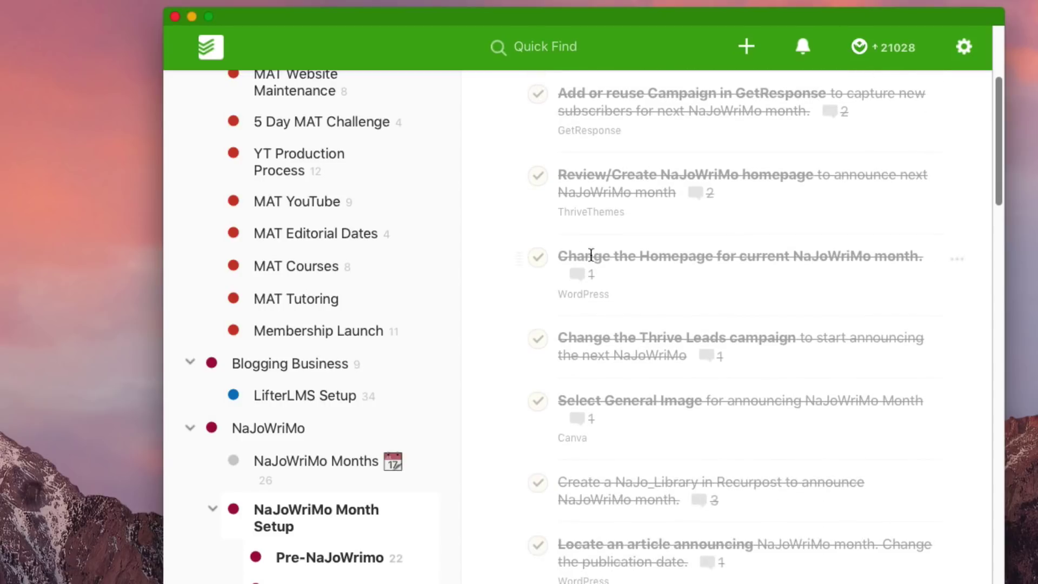
pyautogui.scroll(-2, 591, 255)
pyautogui.scroll(5, 677, 248)
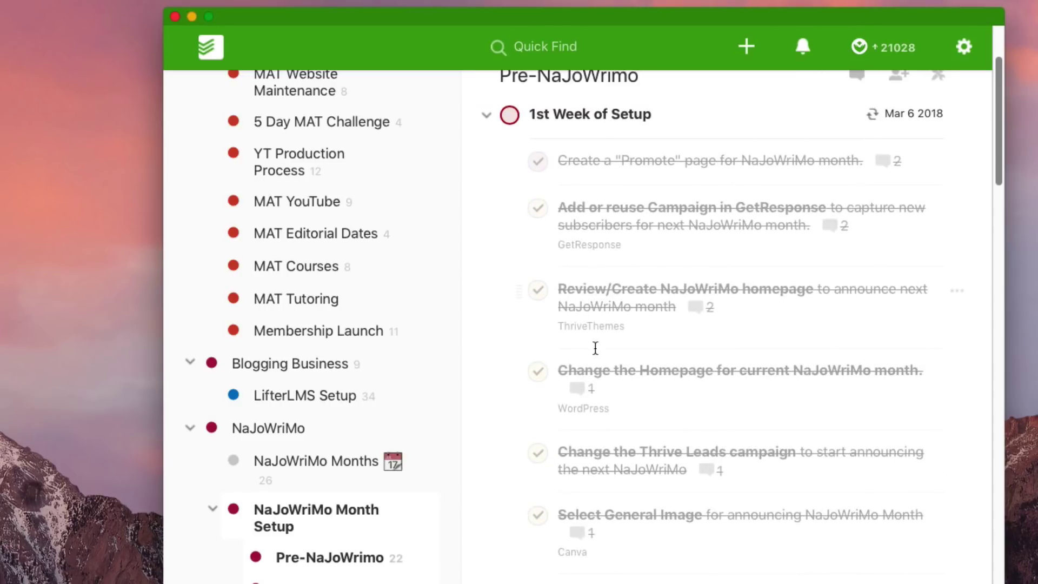
pyautogui.scroll(-2, 601, 220)
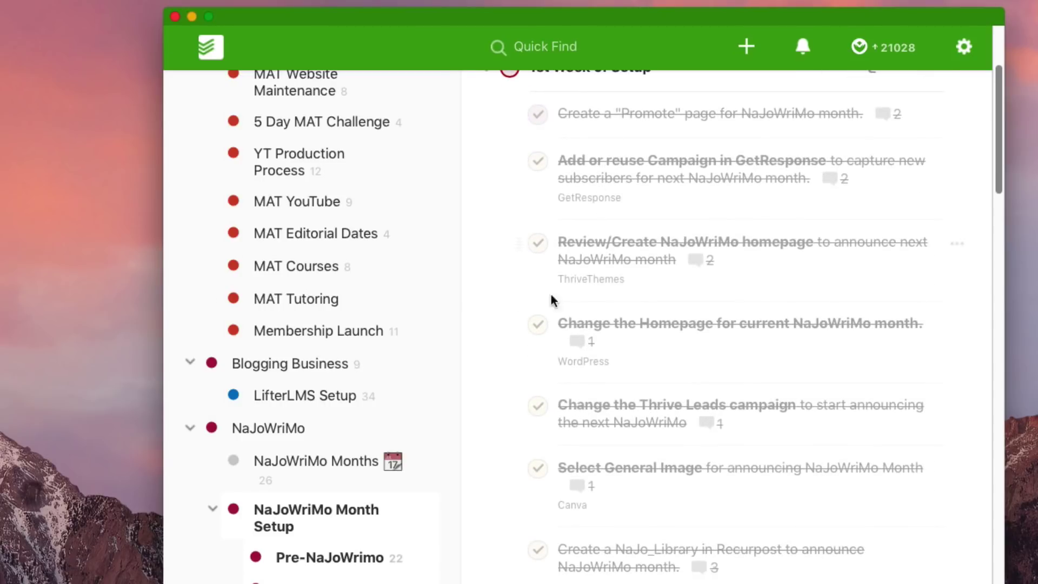
pyautogui.scroll(3, 592, 301)
pyautogui.scroll(-1, 648, 270)
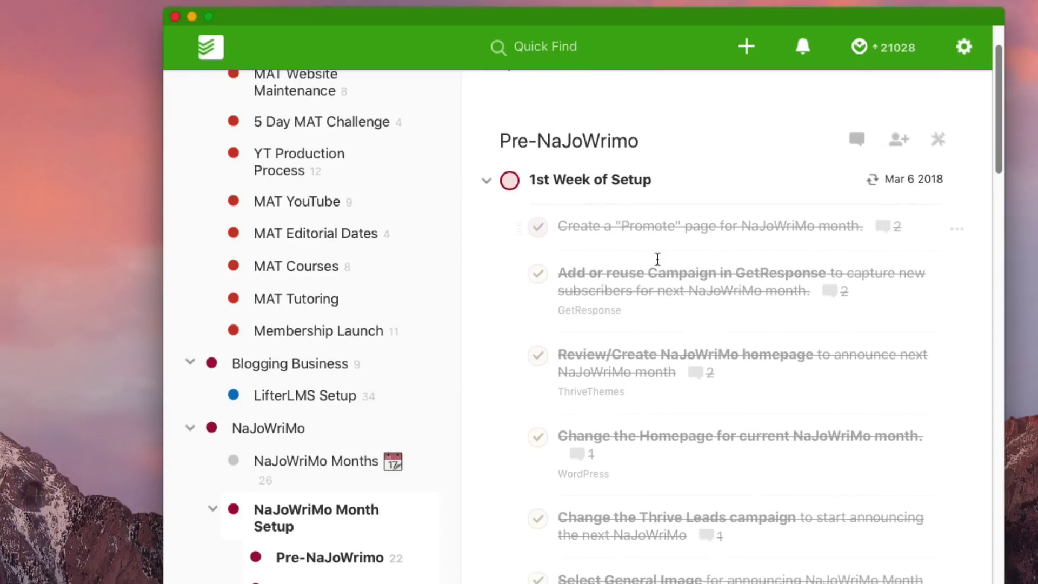
pyautogui.scroll(3, 656, 262)
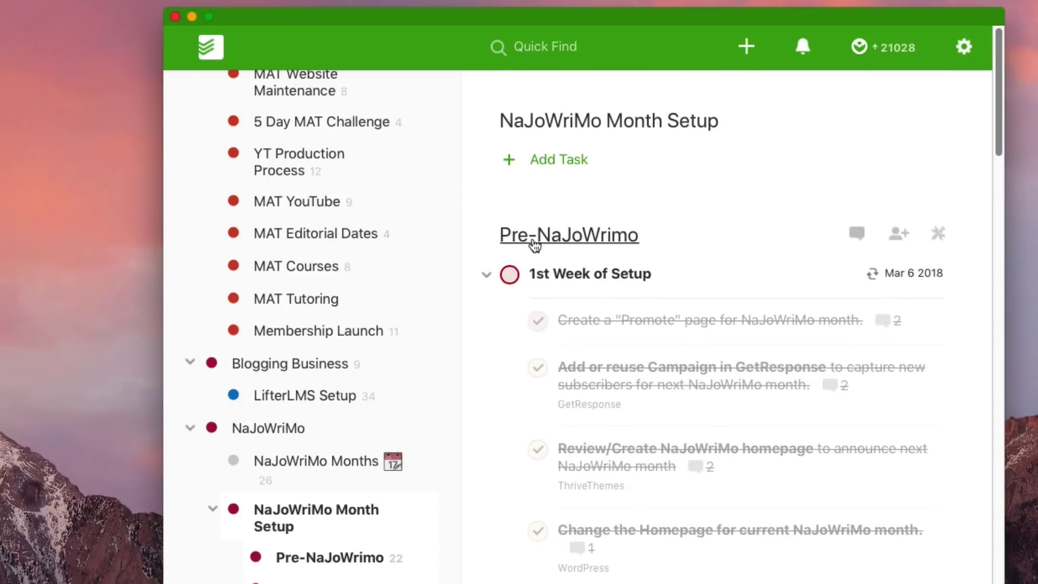
pyautogui.scroll(8, 352, 301)
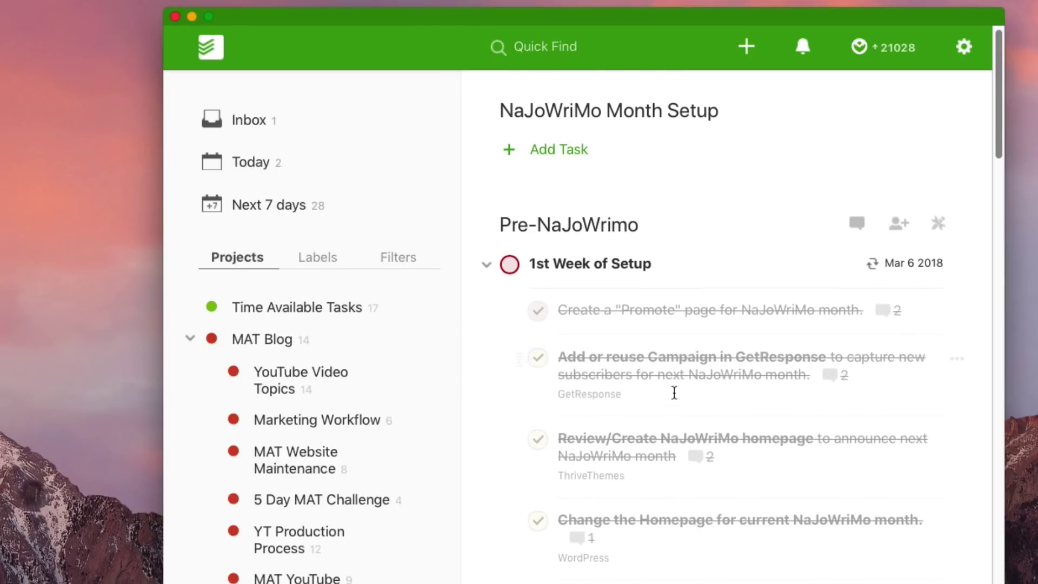
# - Open the comments of the "Add or reuse Campaign in GetResponse" subtask and read the numbered workflow instructions with their screenshots
pyautogui.scroll(-5, 603, 297)
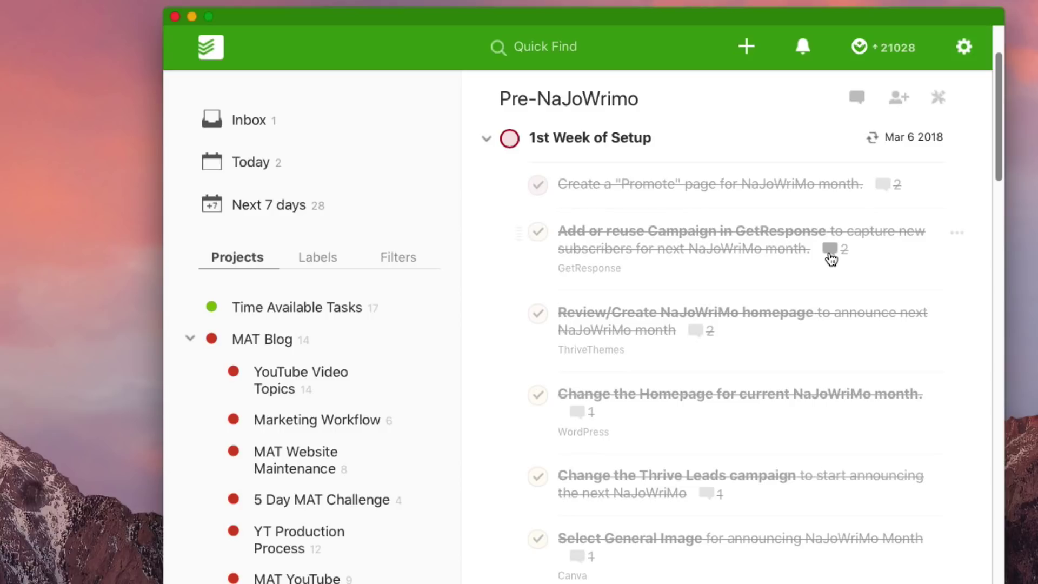
pyautogui.click(830, 250)
pyautogui.scroll(2, 595, 408)
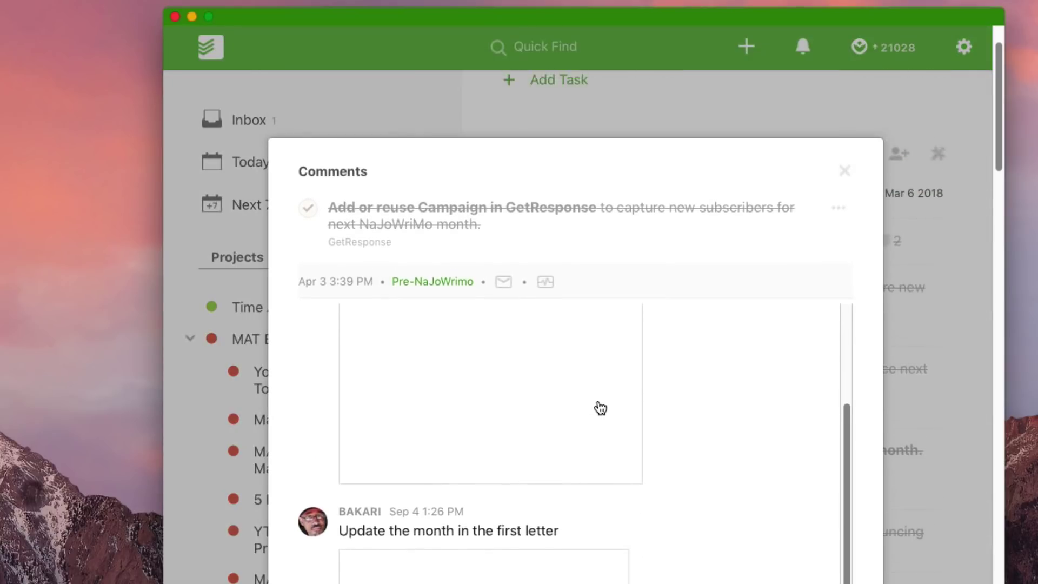
pyautogui.scroll(2, 784, 380)
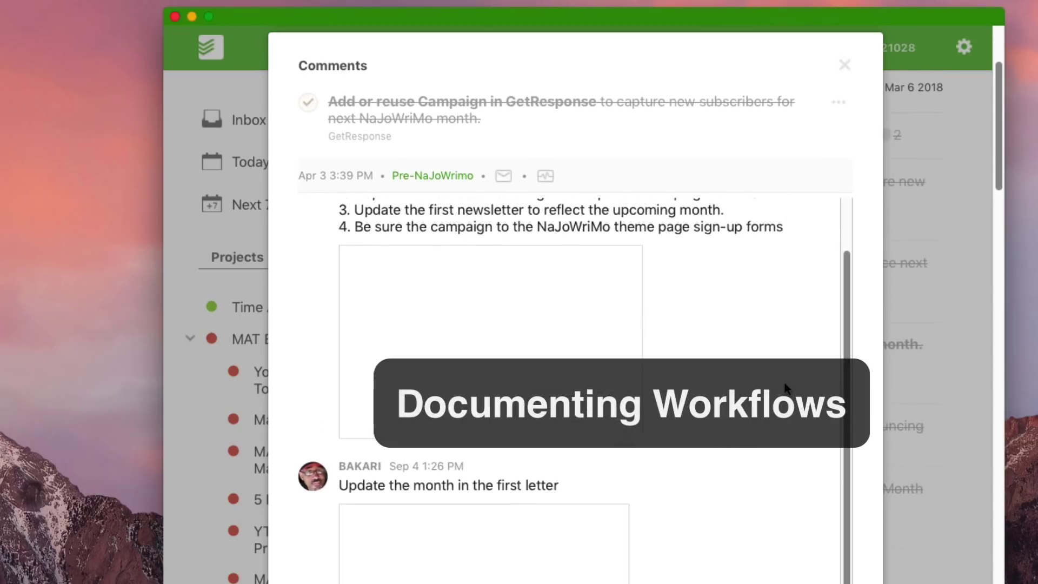
pyautogui.scroll(3, 784, 383)
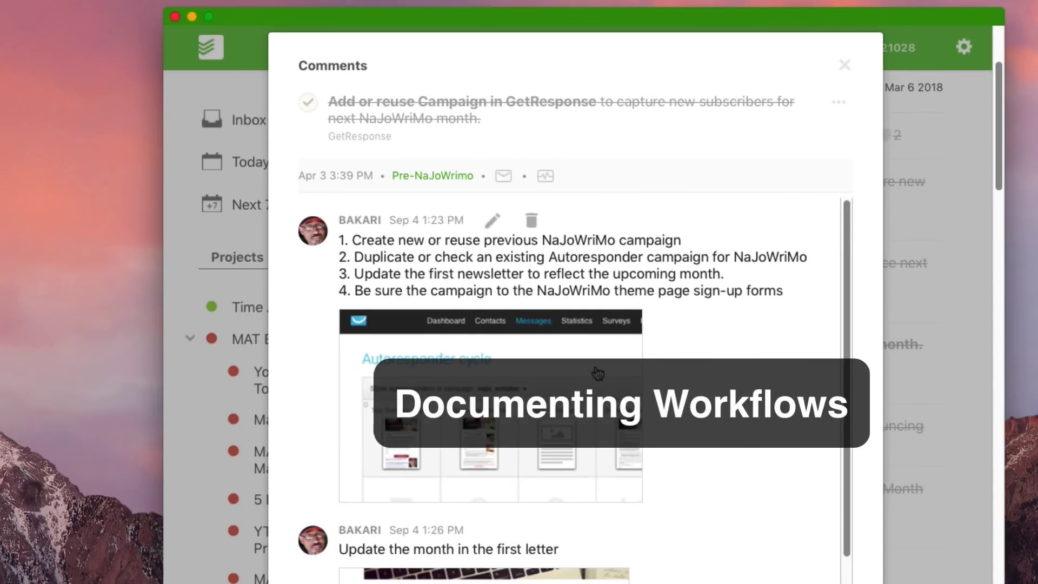
pyautogui.scroll(-2, 597, 373)
pyautogui.scroll(3, 622, 376)
pyautogui.scroll(-2, 649, 378)
pyautogui.scroll(2, 690, 382)
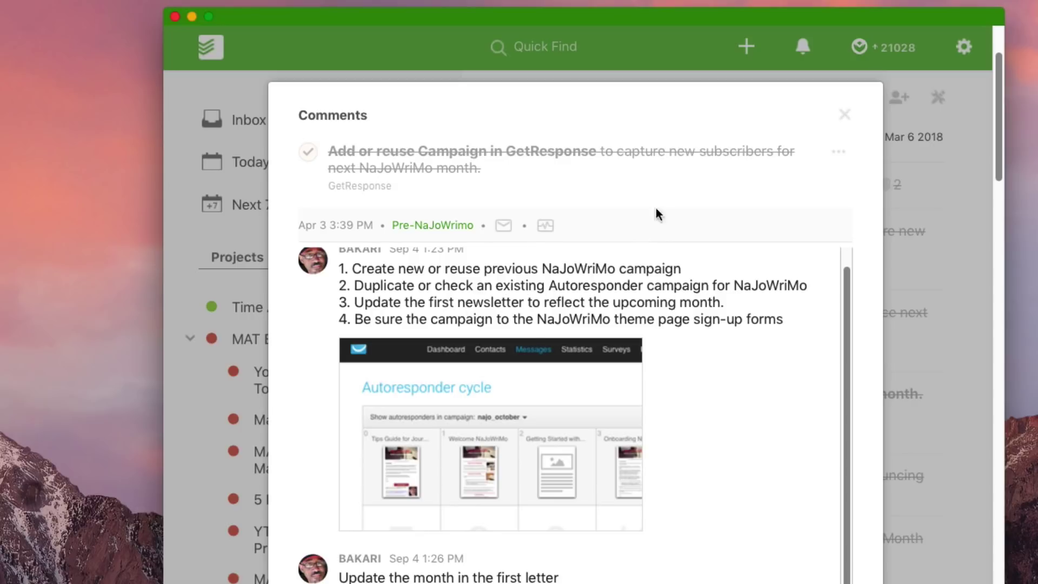
# - Show the activity history of the "Add or reuse Campaign in GetResponse" subtask from its comments
pyautogui.click(546, 227)
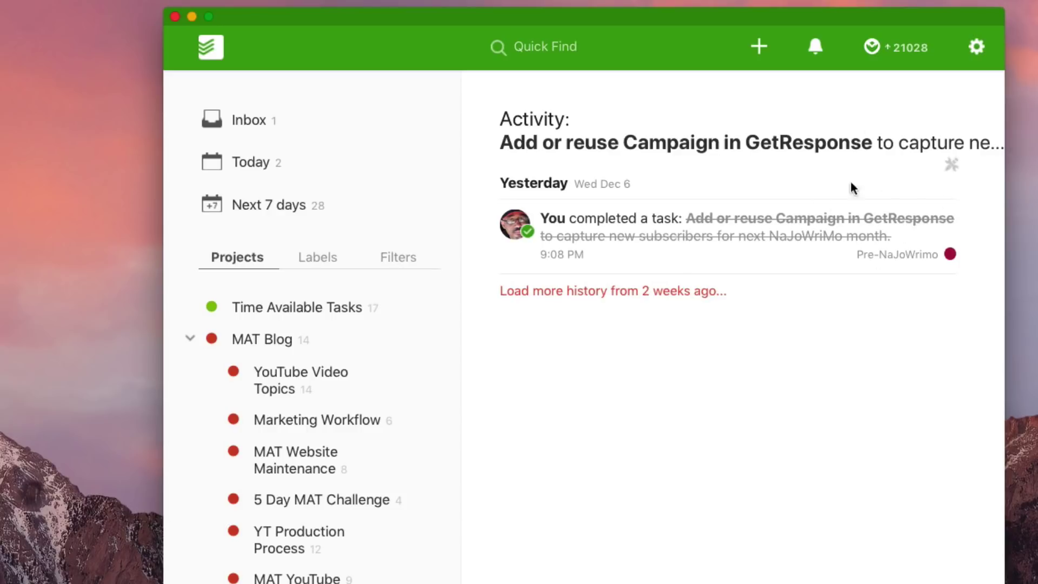
pyautogui.moveTo(649, 243)
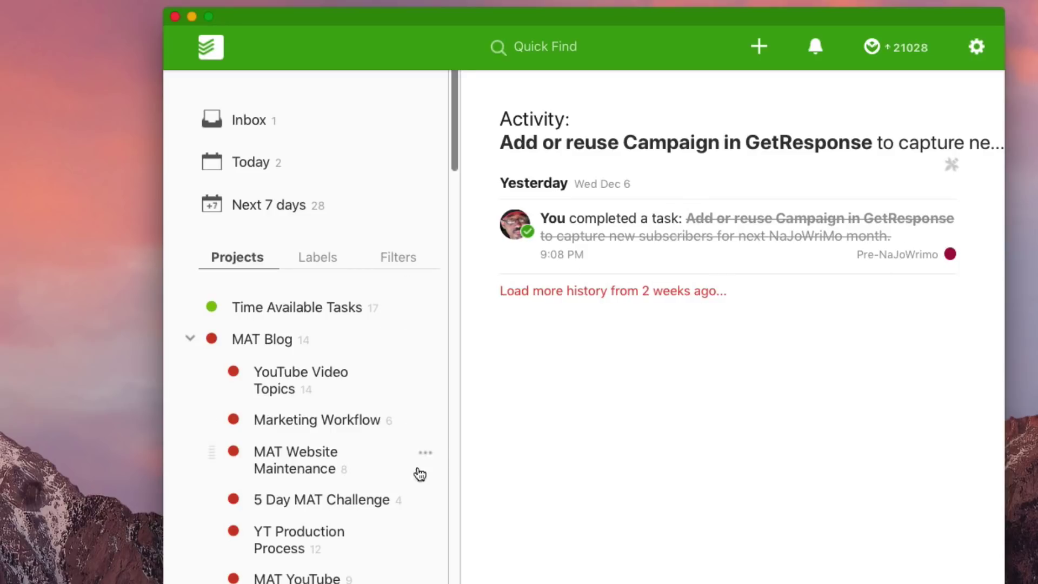
# - Review the colour-coded projects from MAT Blog through NaJoWriMo, GetResponse, Social Networking and Freelance to Community
pyautogui.scroll(-2, 333, 473)
pyautogui.scroll(-2, 322, 427)
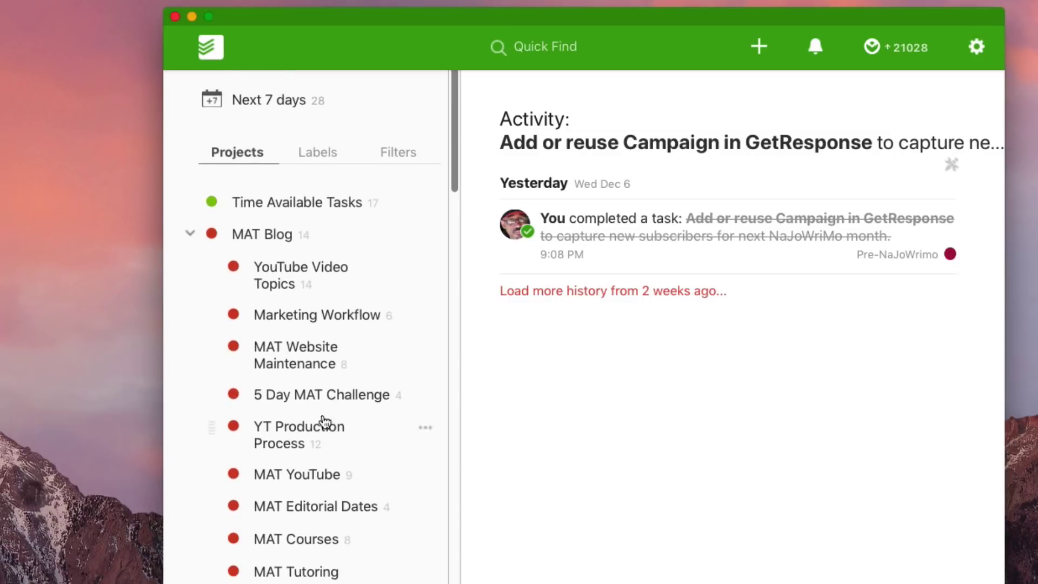
pyautogui.scroll(-2, 281, 271)
pyautogui.scroll(-9, 325, 257)
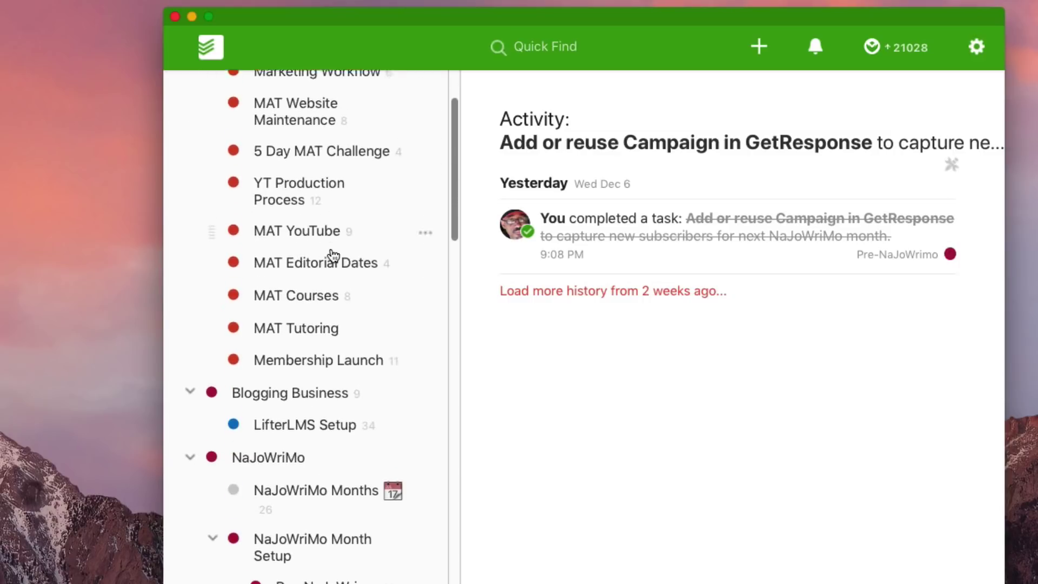
pyautogui.scroll(-8, 346, 216)
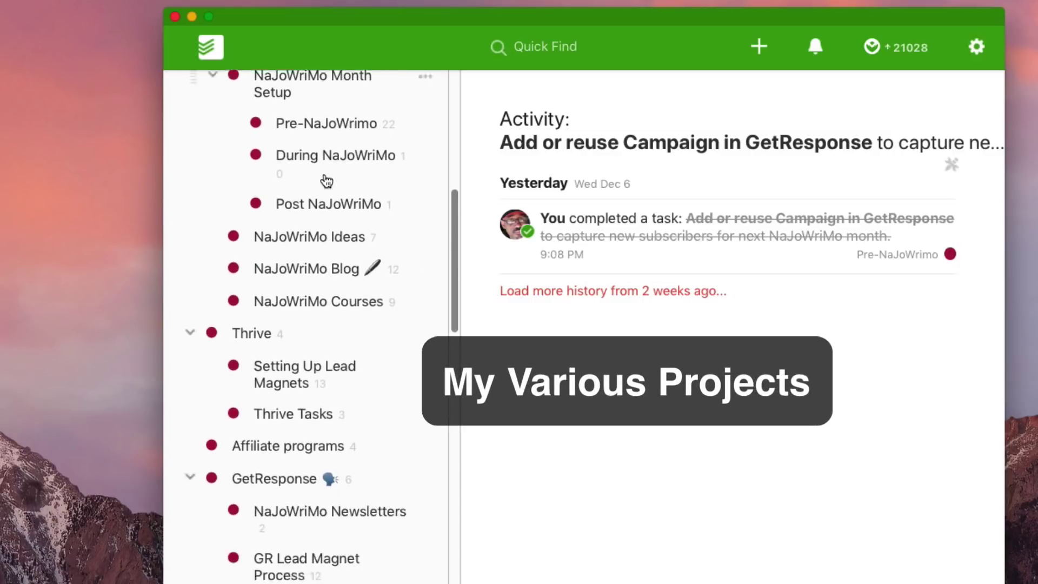
pyautogui.scroll(-10, 351, 227)
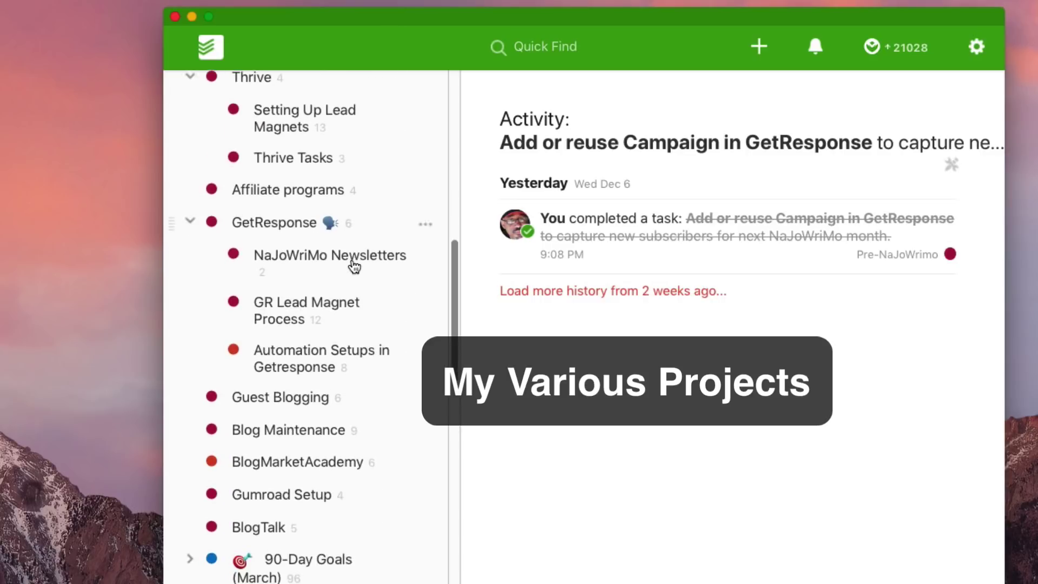
pyautogui.scroll(-9, 345, 254)
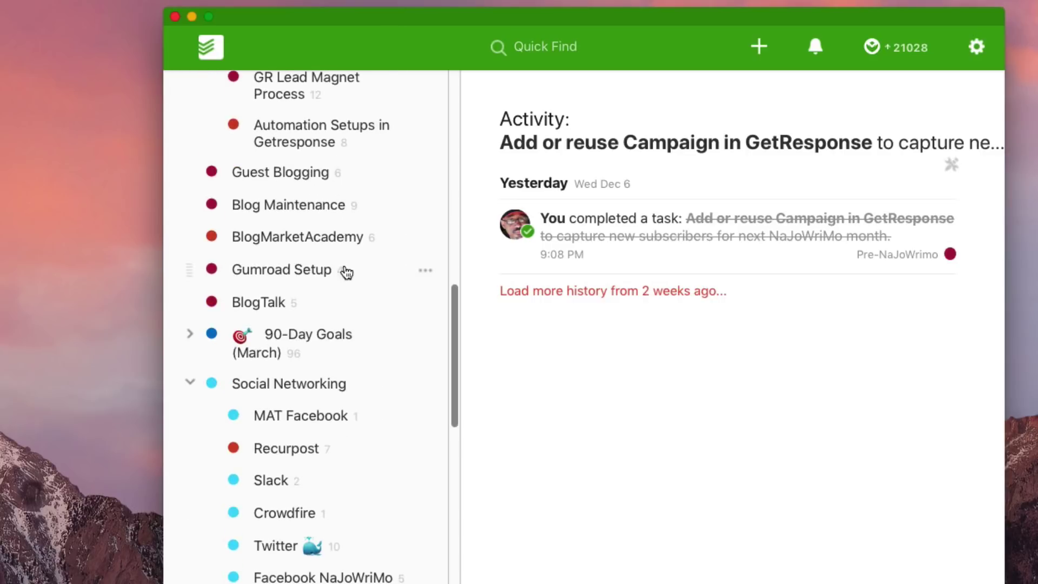
pyautogui.scroll(-6, 352, 276)
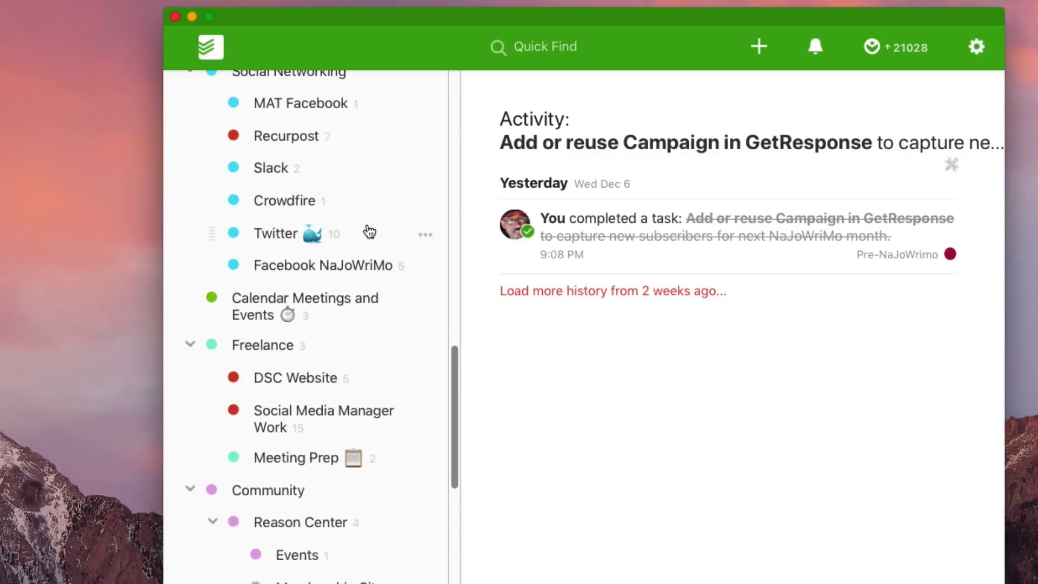
pyautogui.scroll(3, 366, 232)
pyautogui.scroll(-2, 369, 242)
pyautogui.scroll(-15, 367, 244)
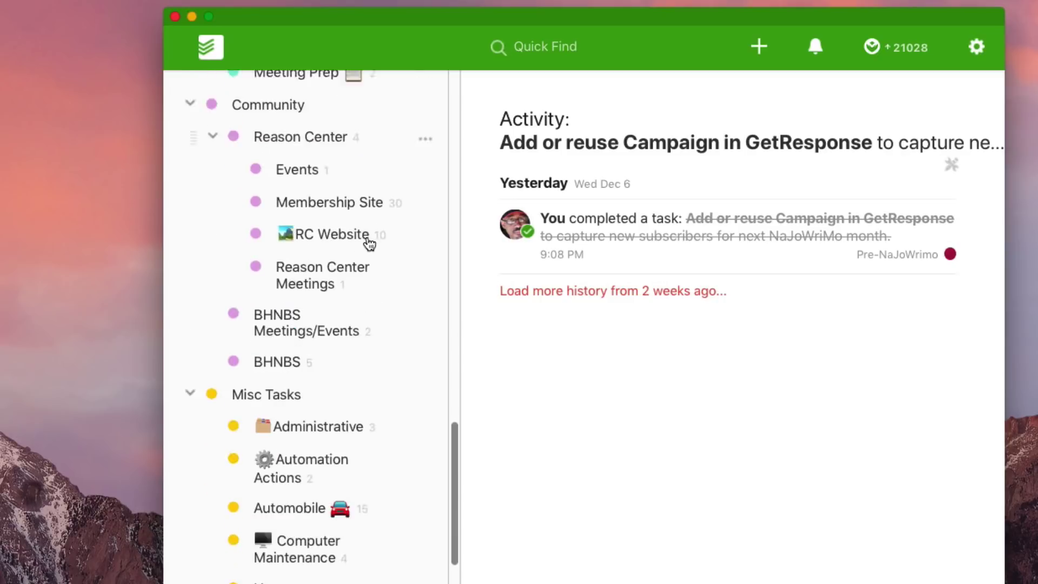
# - Review the remaining project groups from Misc Tasks and Online Misc through ToDoist Tasks to Business Expenses
pyautogui.scroll(-2, 364, 311)
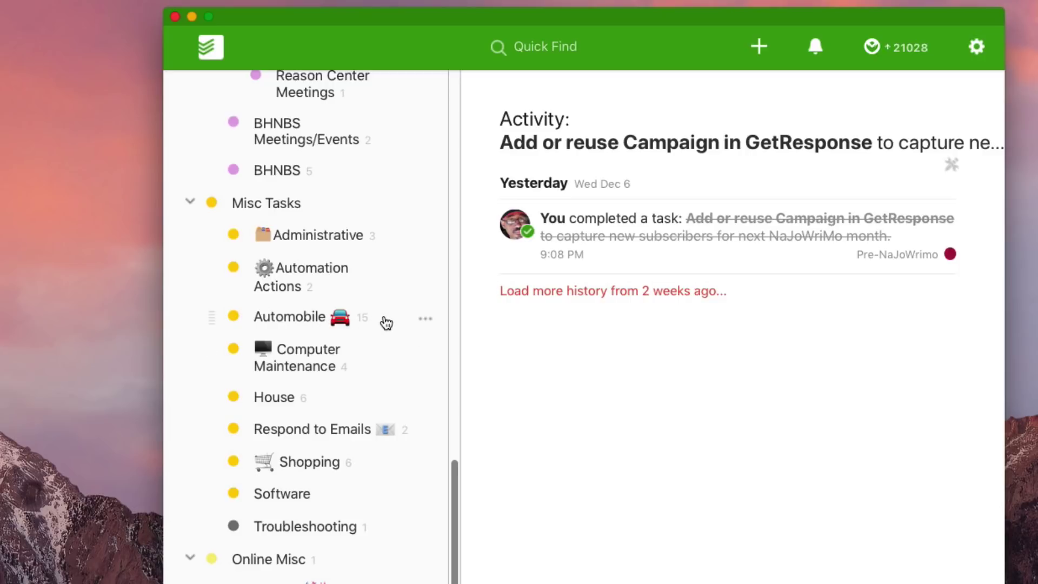
pyautogui.scroll(-1, 382, 325)
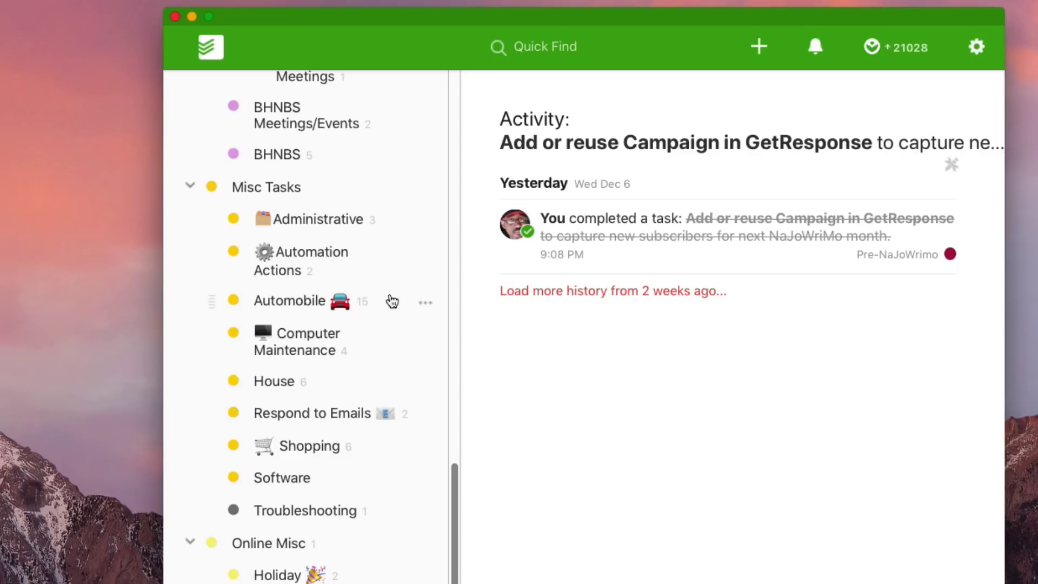
pyautogui.scroll(-4, 393, 302)
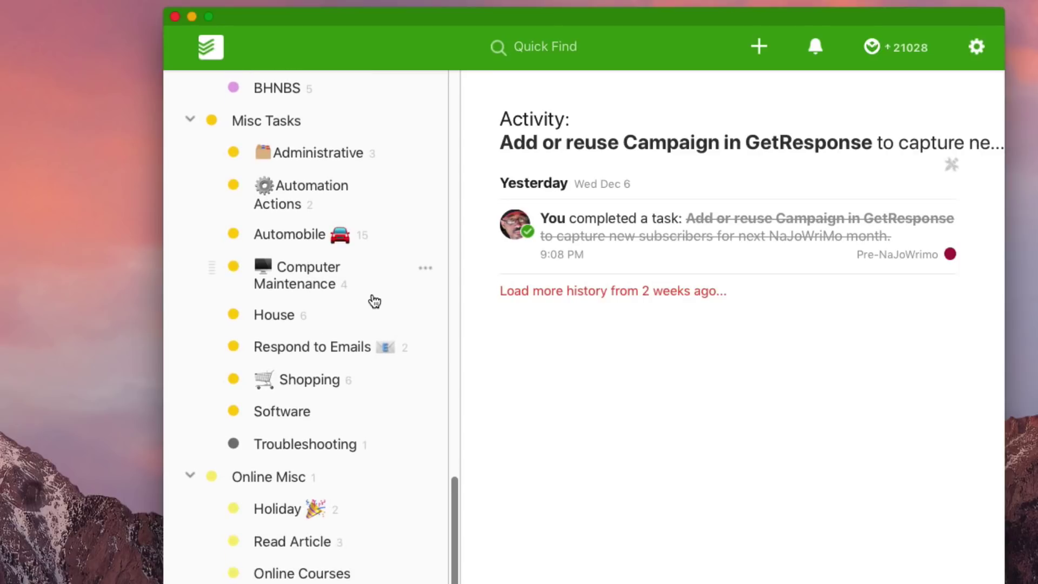
pyautogui.scroll(-1, 364, 262)
pyautogui.scroll(2, 368, 270)
pyautogui.scroll(-1, 389, 289)
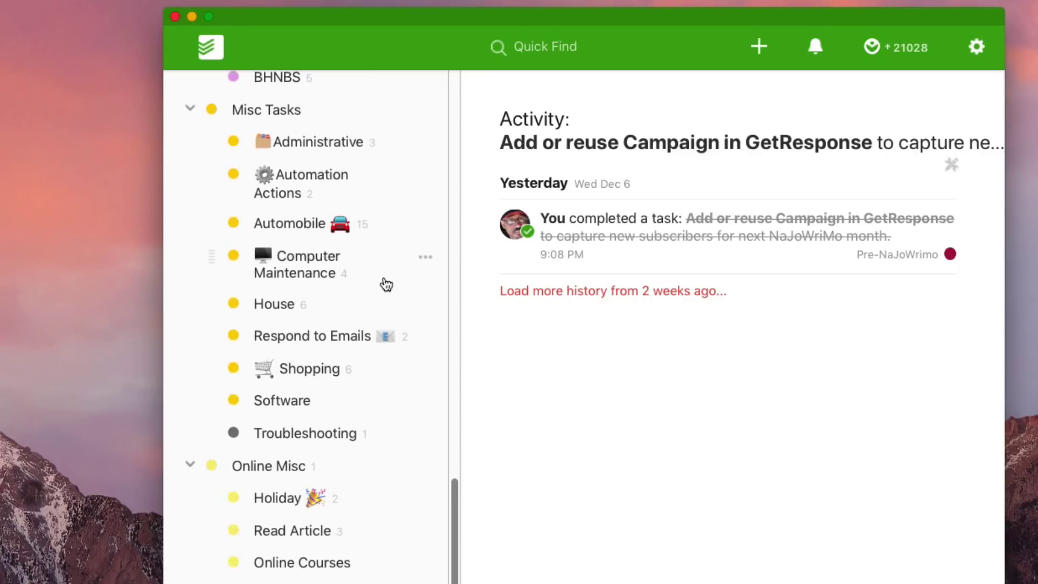
pyautogui.scroll(-3, 365, 268)
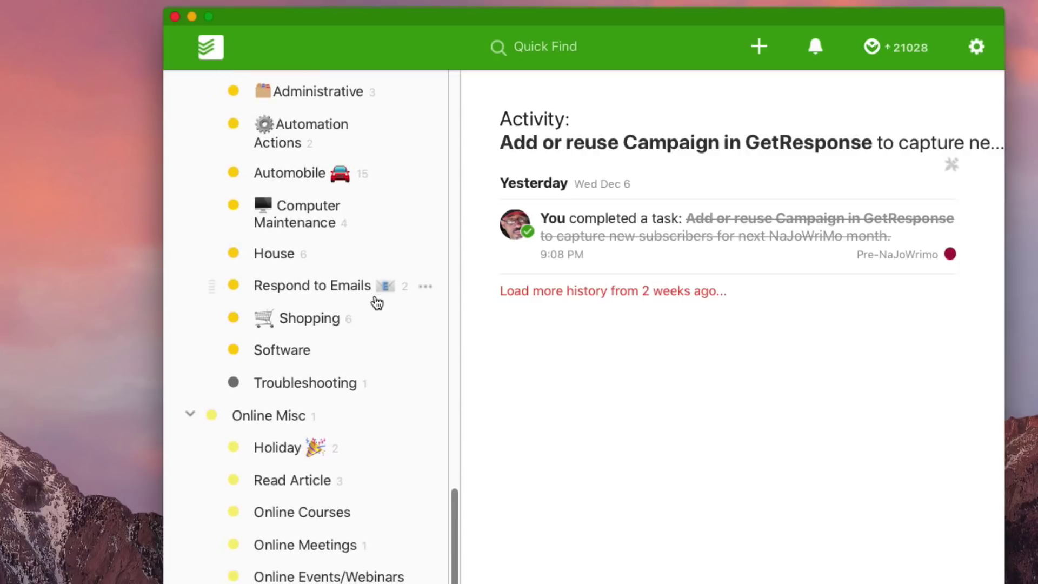
pyautogui.scroll(-12, 373, 419)
pyautogui.scroll(-5, 374, 420)
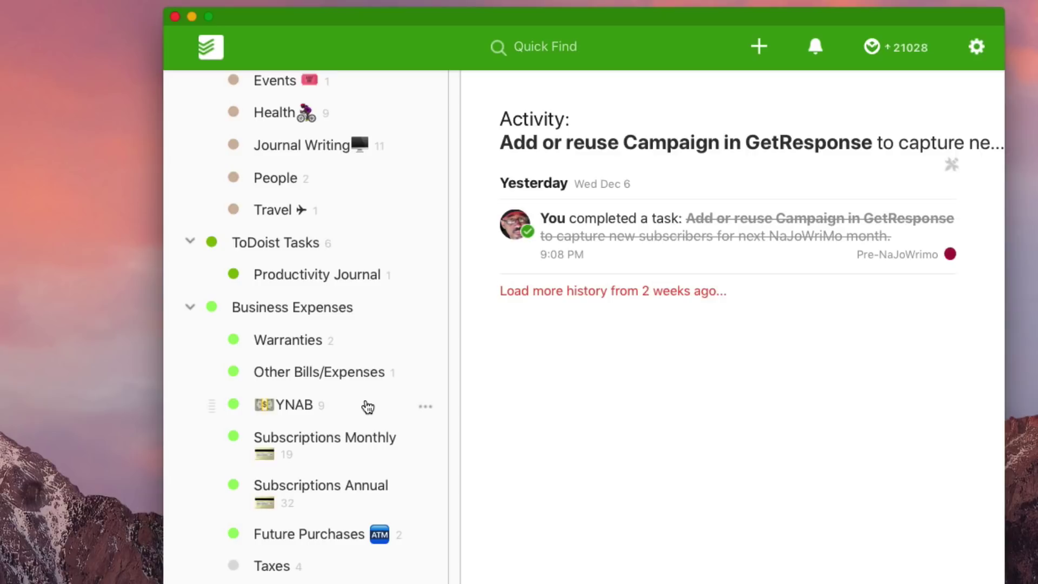
pyautogui.scroll(5, 382, 420)
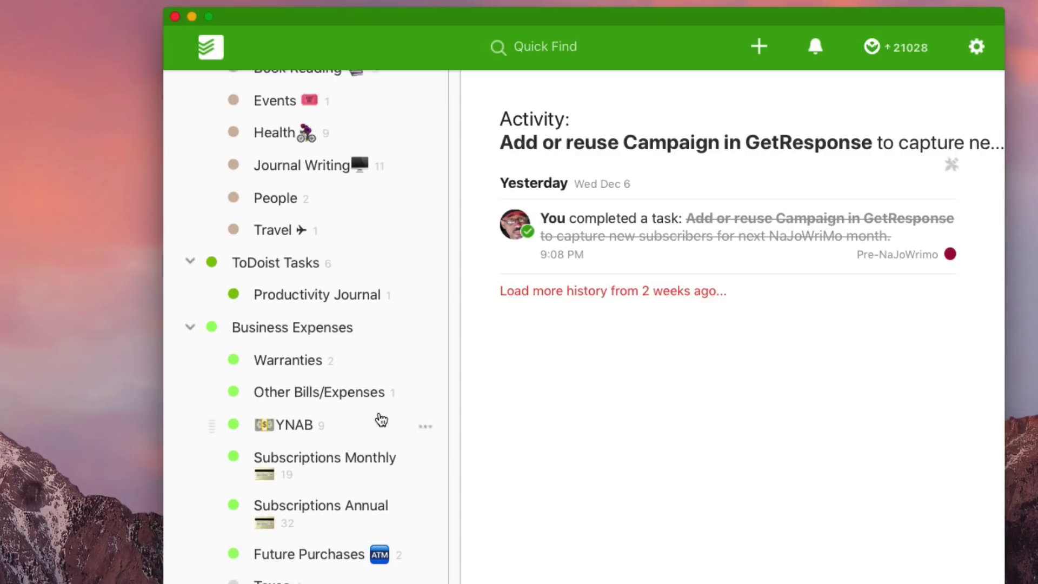
# - Review the Business Expenses sub-projects, from Warranties and YNAB through Subscriptions Monthly and Annual to Future Purchases
pyautogui.scroll(-2, 378, 546)
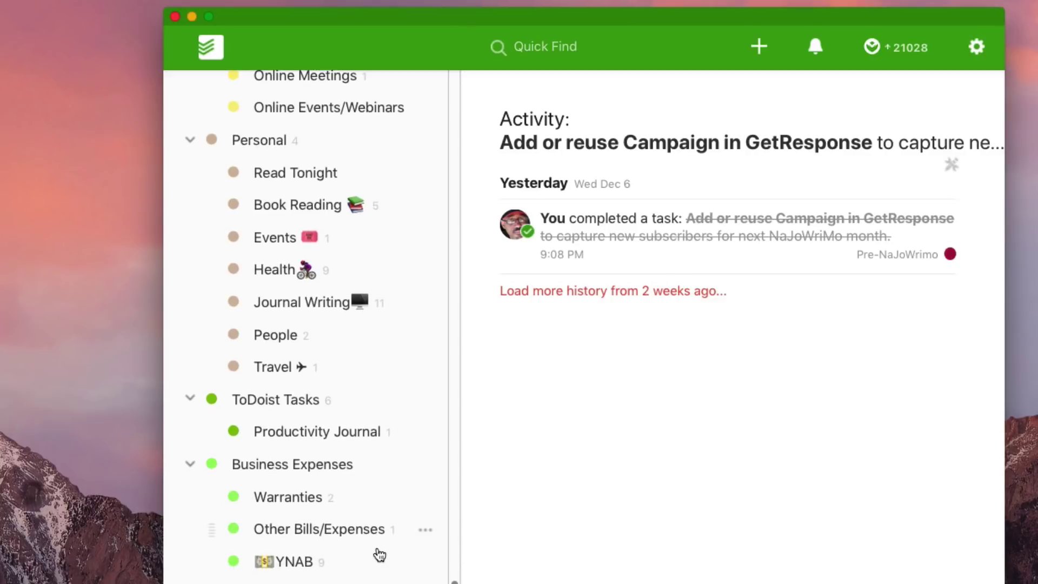
pyautogui.scroll(-4, 375, 566)
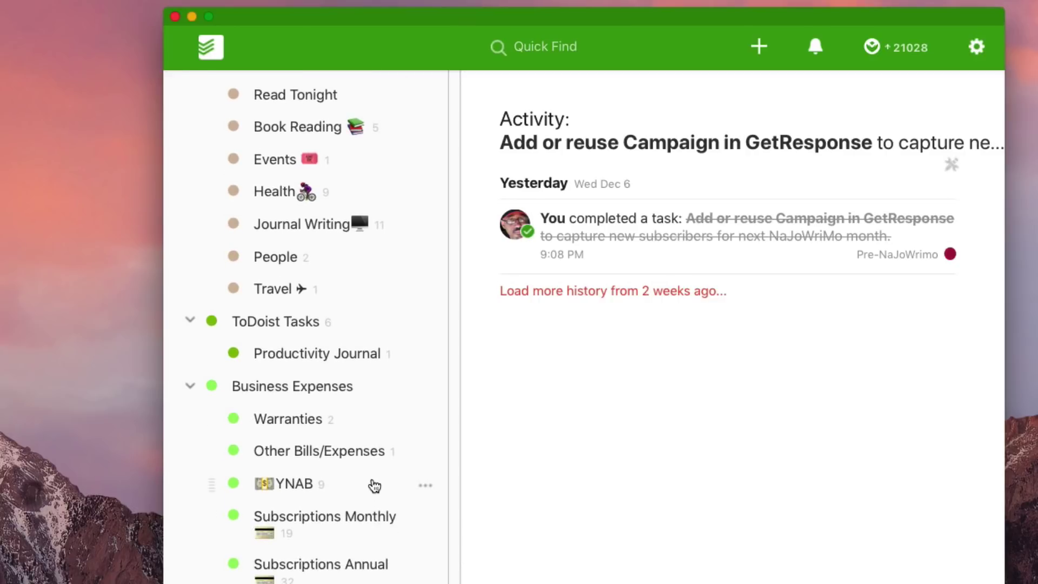
pyautogui.scroll(1, 371, 485)
pyautogui.scroll(-1, 362, 508)
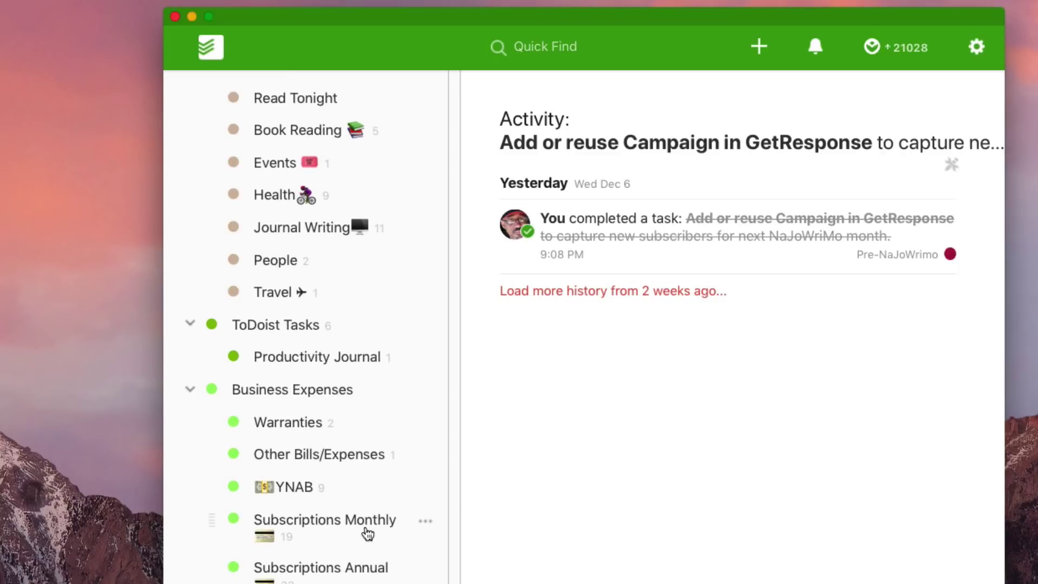
pyautogui.scroll(-3, 346, 514)
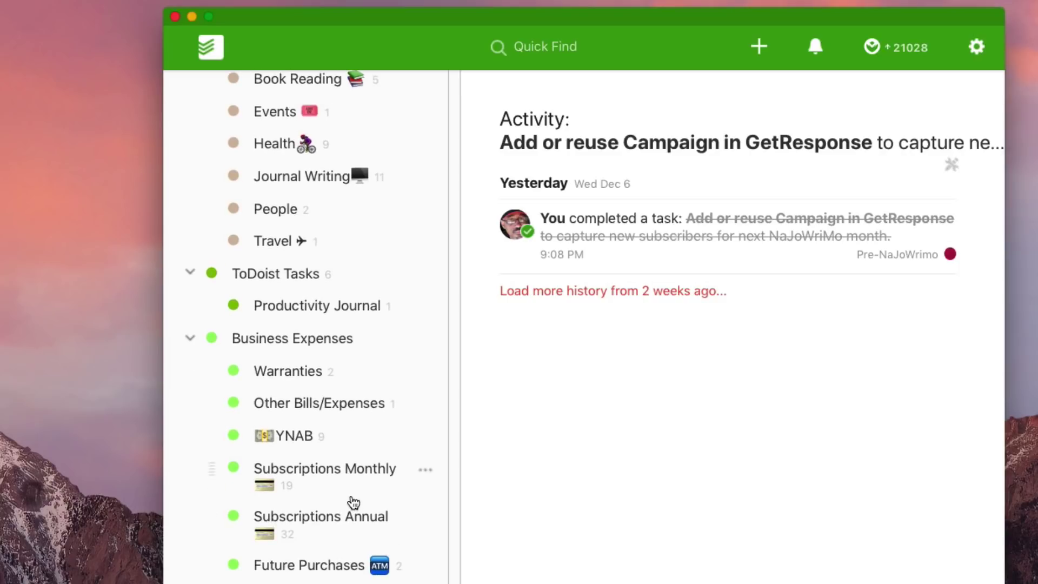
pyautogui.scroll(-1, 366, 521)
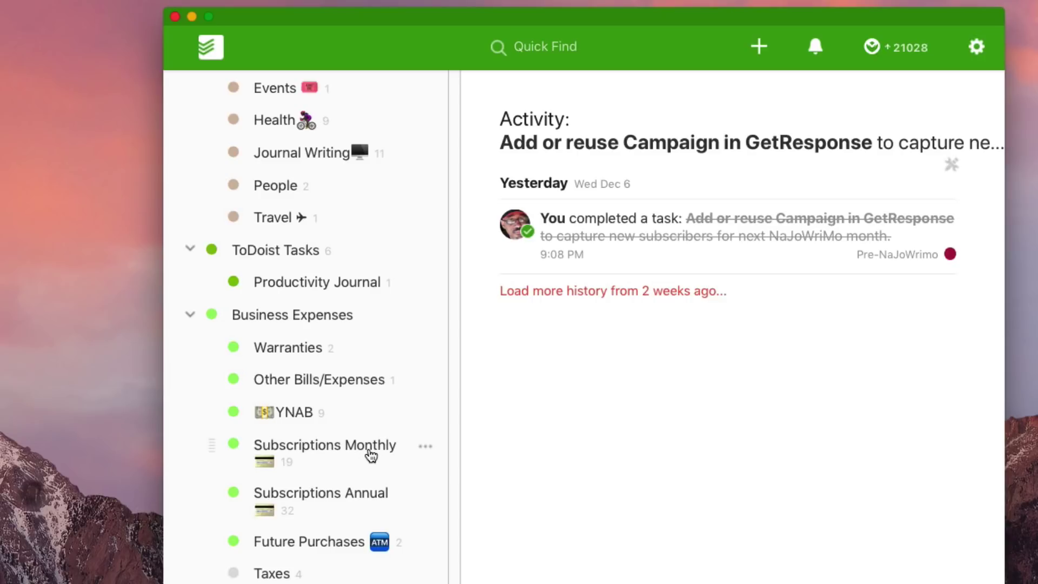
pyautogui.scroll(2, 391, 470)
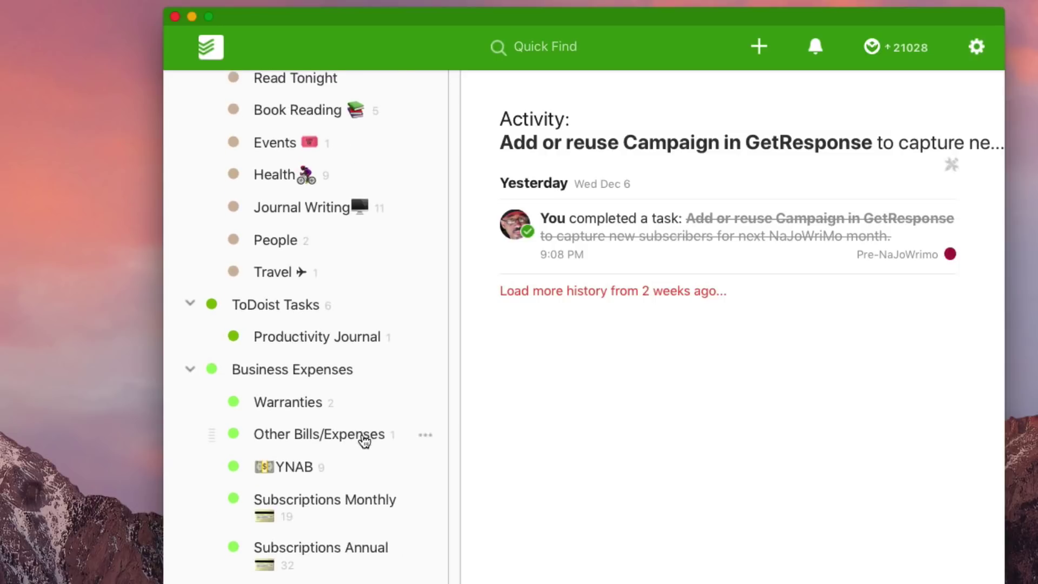
# - Return to the start of the project list and open the Time Available Tasks project
pyautogui.scroll(5, 364, 440)
pyautogui.scroll(20, 388, 395)
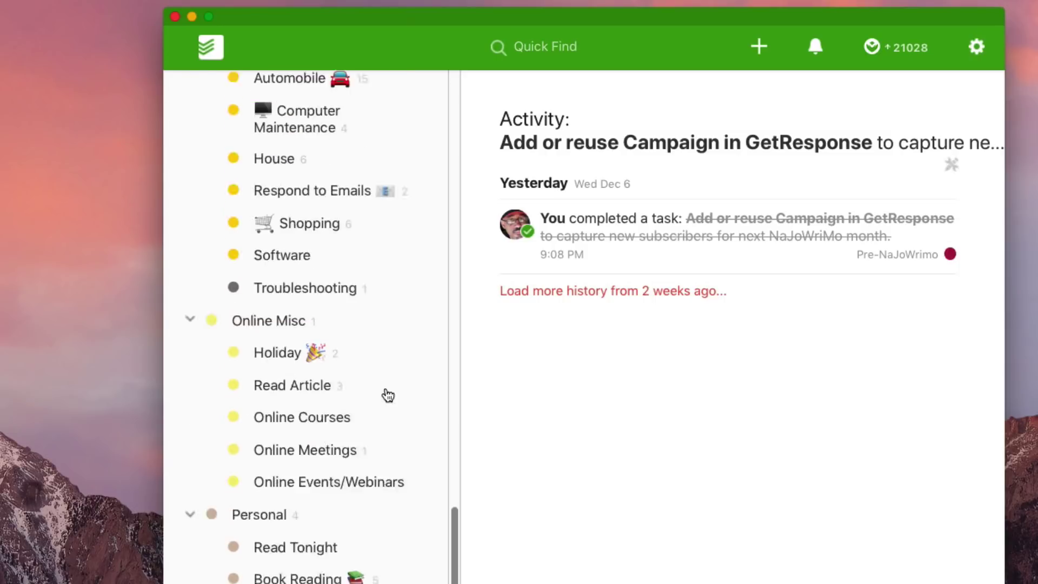
pyautogui.scroll(12, 363, 355)
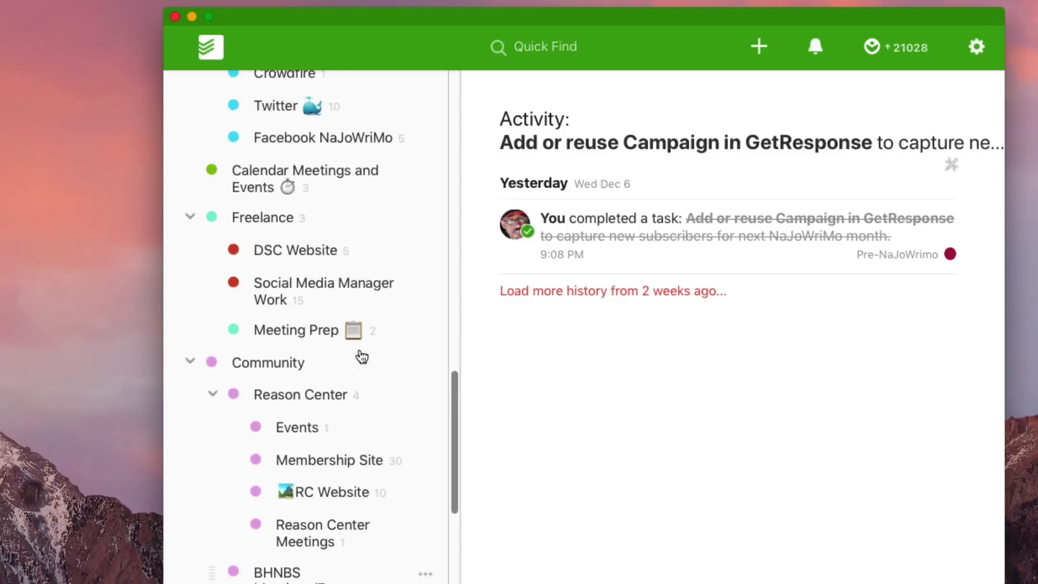
pyautogui.scroll(20, 364, 361)
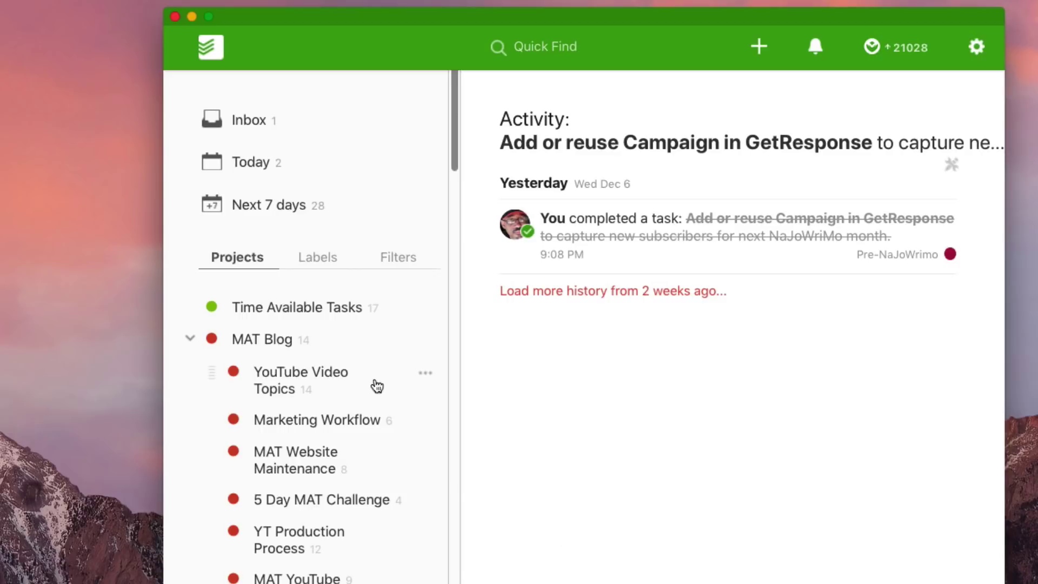
pyautogui.click(398, 314)
# - Look through the undated tasks in Time Available Tasks and how they are ordered by priority colour
pyautogui.scroll(-3, 665, 294)
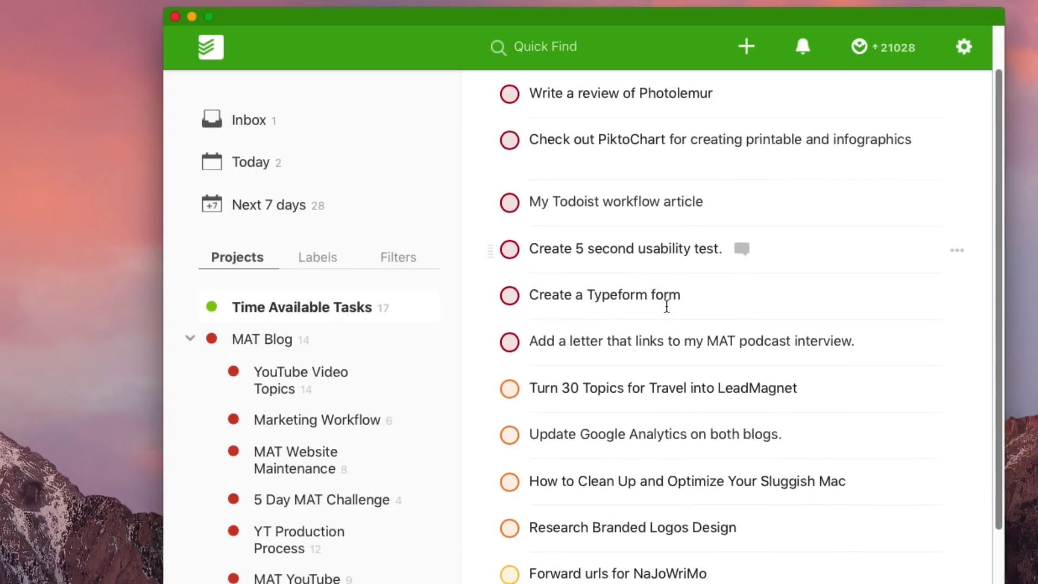
pyautogui.scroll(3, 672, 308)
pyautogui.scroll(-2, 699, 282)
pyautogui.scroll(2, 699, 282)
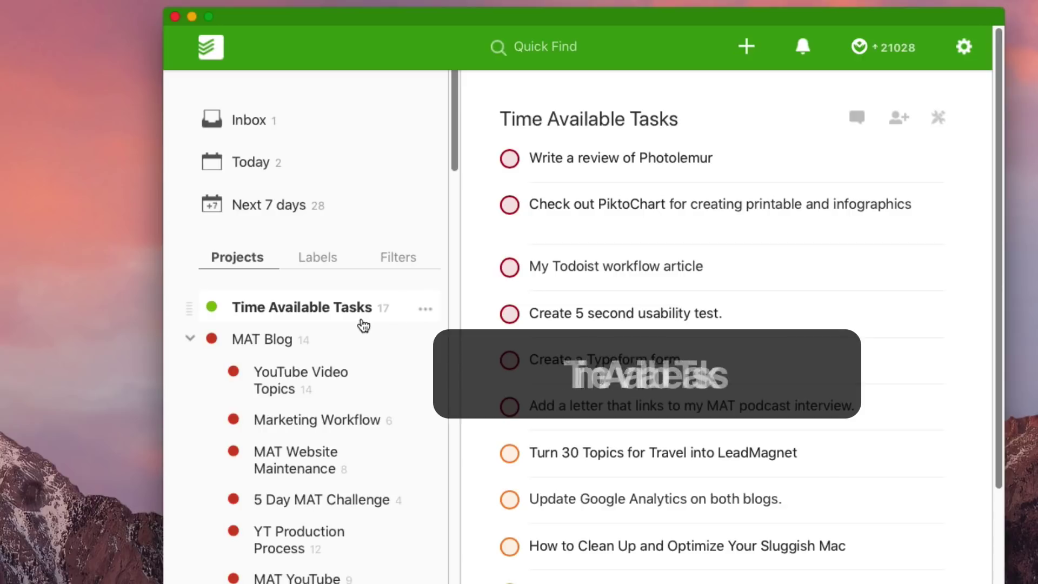
pyautogui.scroll(-2, 820, 282)
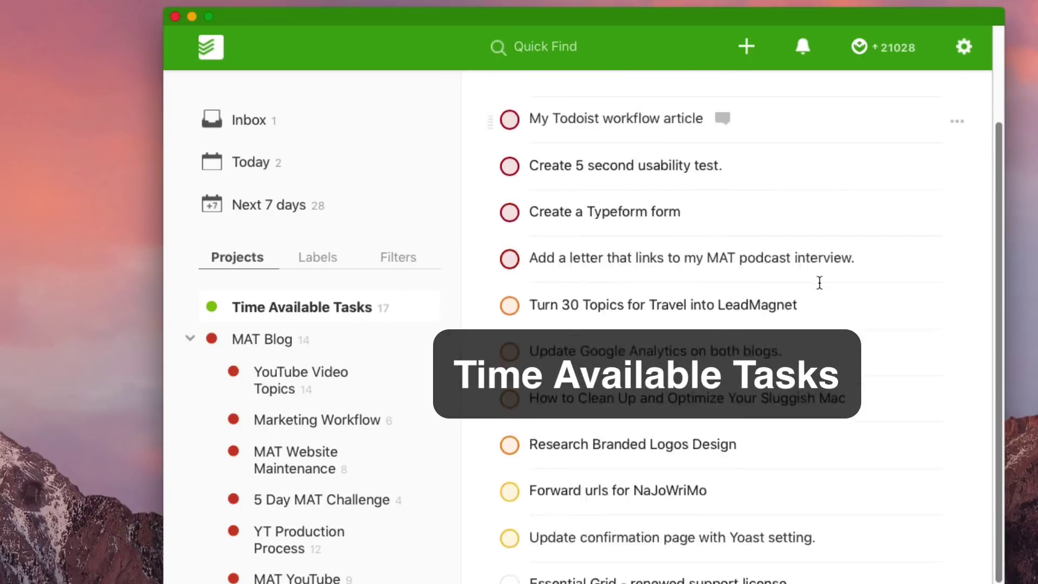
pyautogui.scroll(3, 816, 283)
pyautogui.scroll(-2, 805, 303)
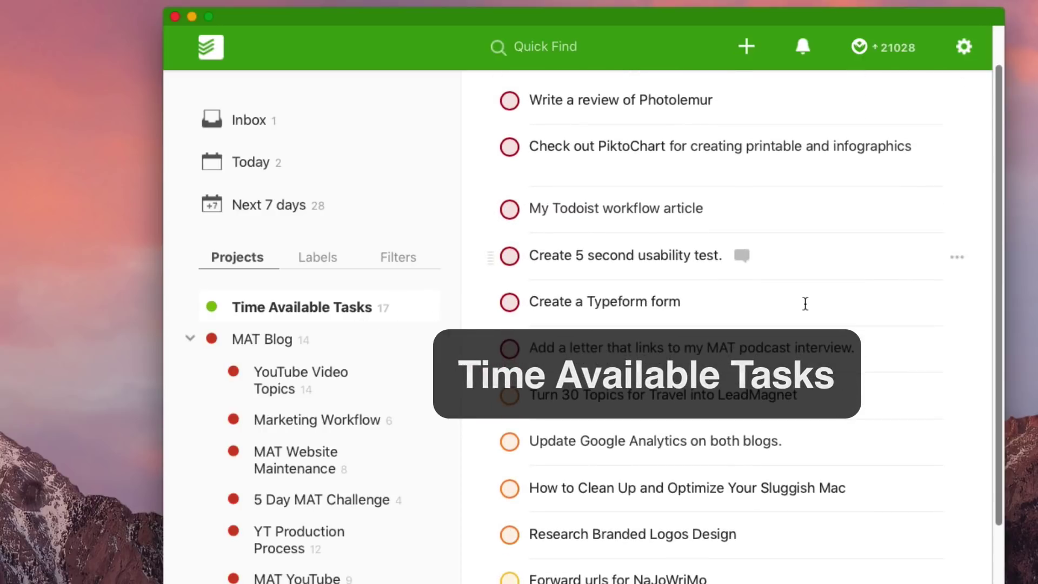
pyautogui.scroll(2, 805, 295)
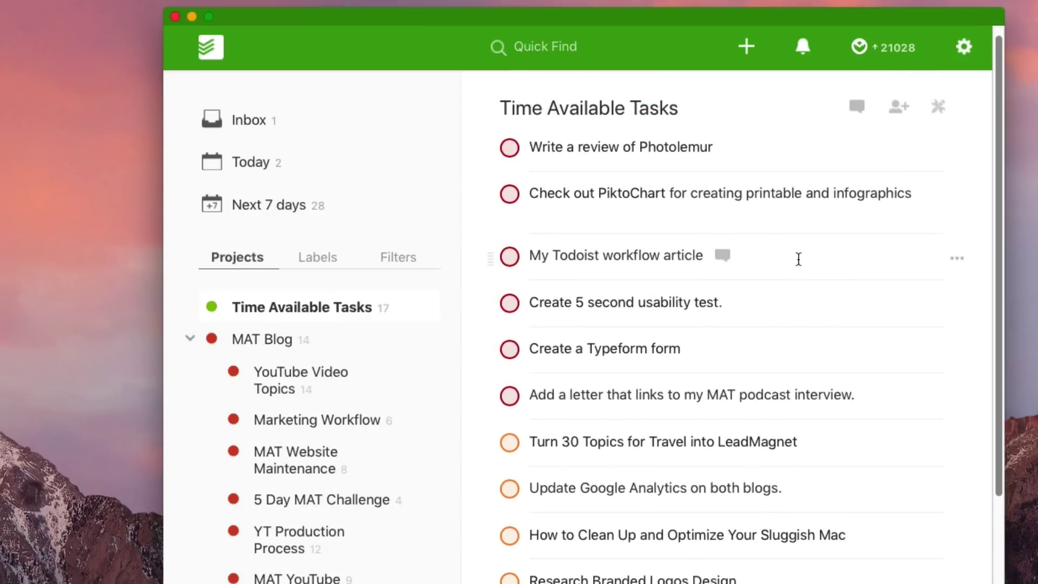
pyautogui.scroll(-2, 791, 308)
pyautogui.scroll(2, 792, 299)
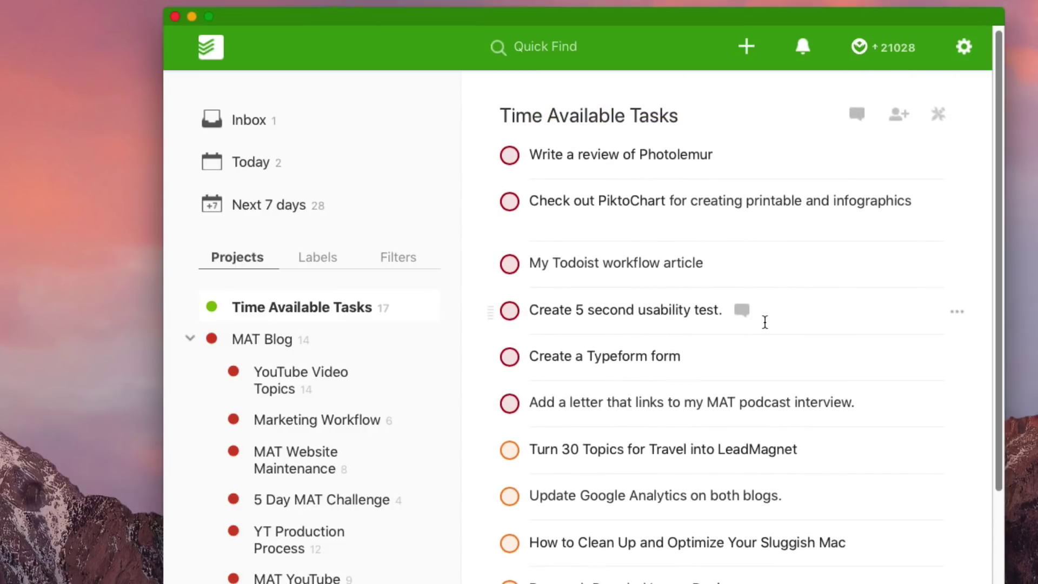
pyautogui.scroll(-2, 598, 352)
pyautogui.scroll(2, 593, 359)
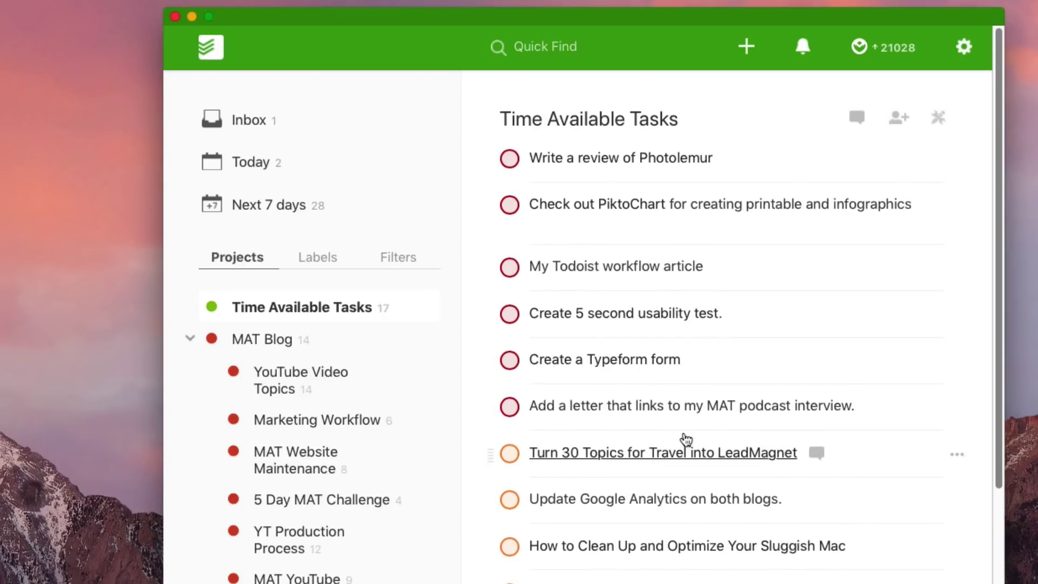
pyautogui.scroll(-3, 753, 378)
pyautogui.scroll(3, 755, 337)
pyautogui.scroll(-2, 767, 319)
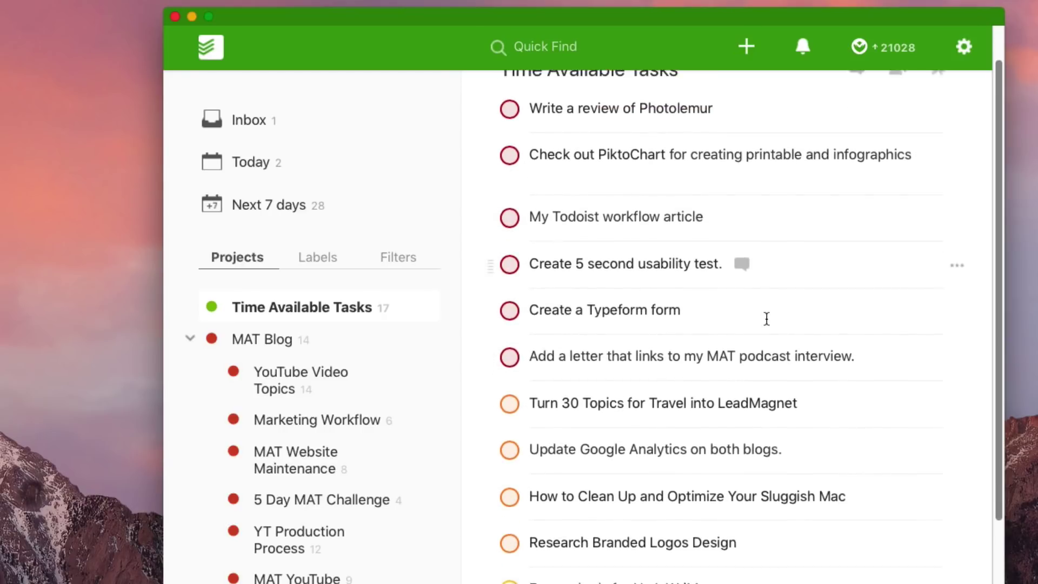
pyautogui.scroll(2, 766, 319)
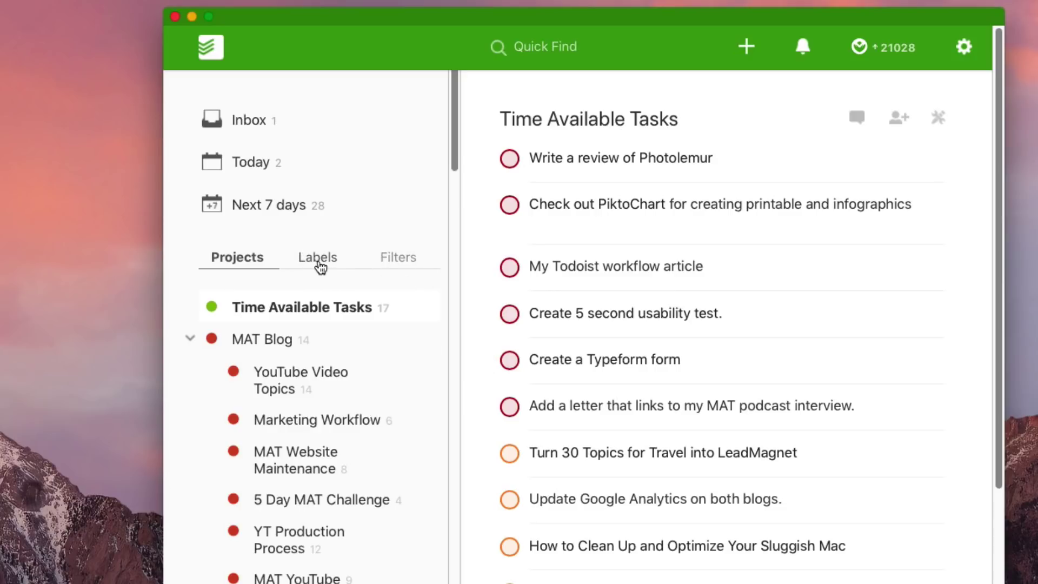
# - Show the labels list and review its timeframe labels, such as Someday and Next_Month, and task-type labels, such as article and email
pyautogui.click(336, 262)
pyautogui.scroll(-5, 359, 303)
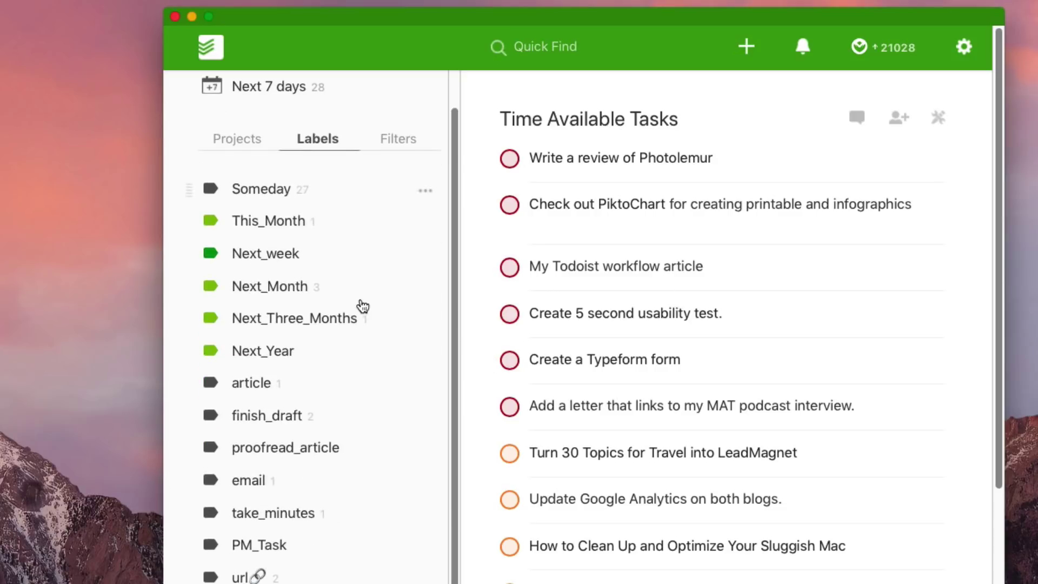
pyautogui.scroll(5, 353, 352)
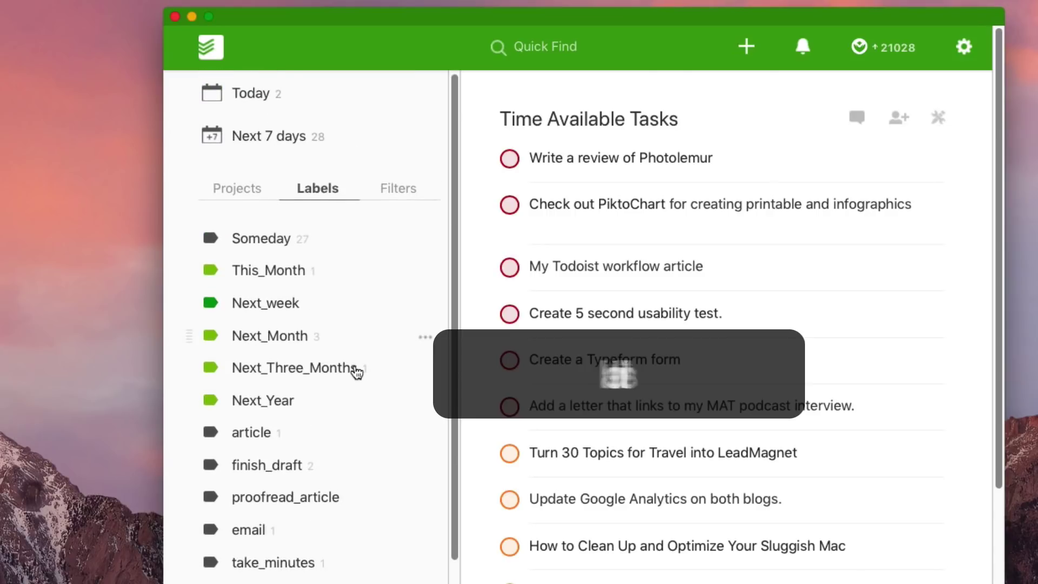
pyautogui.scroll(-3, 367, 354)
pyautogui.scroll(5, 373, 327)
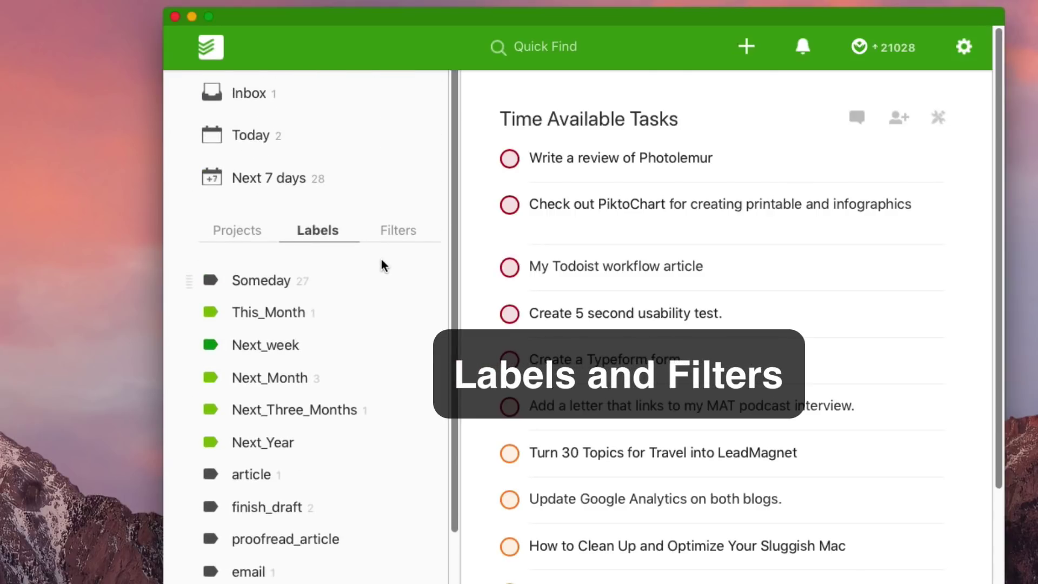
pyautogui.scroll(-2, 384, 269)
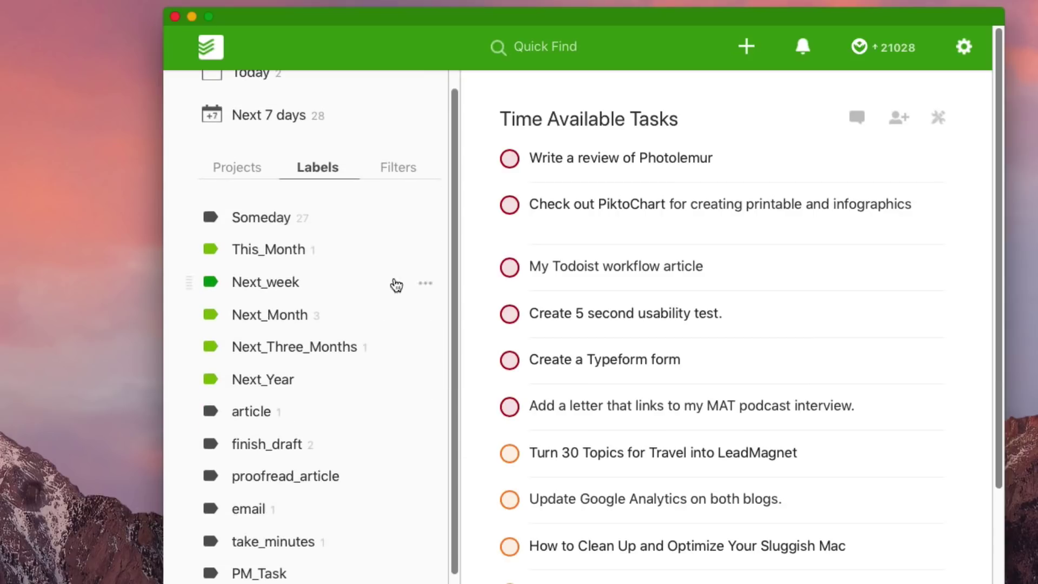
# - Show the saved filters, including Someday MAT, Week Review and Recurring MAT Blog, and return to the project list
pyautogui.click(407, 172)
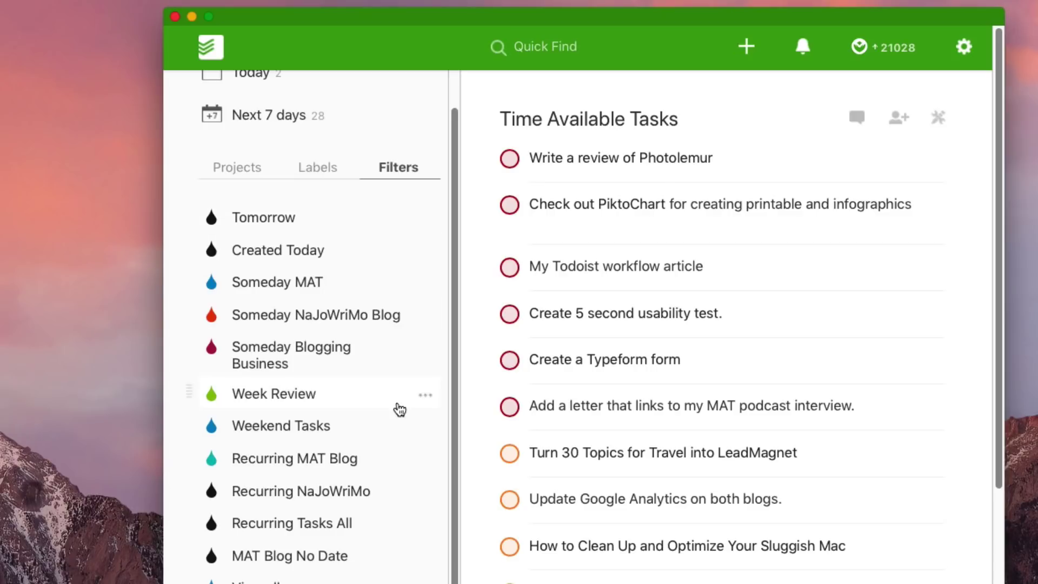
pyautogui.scroll(-1, 394, 301)
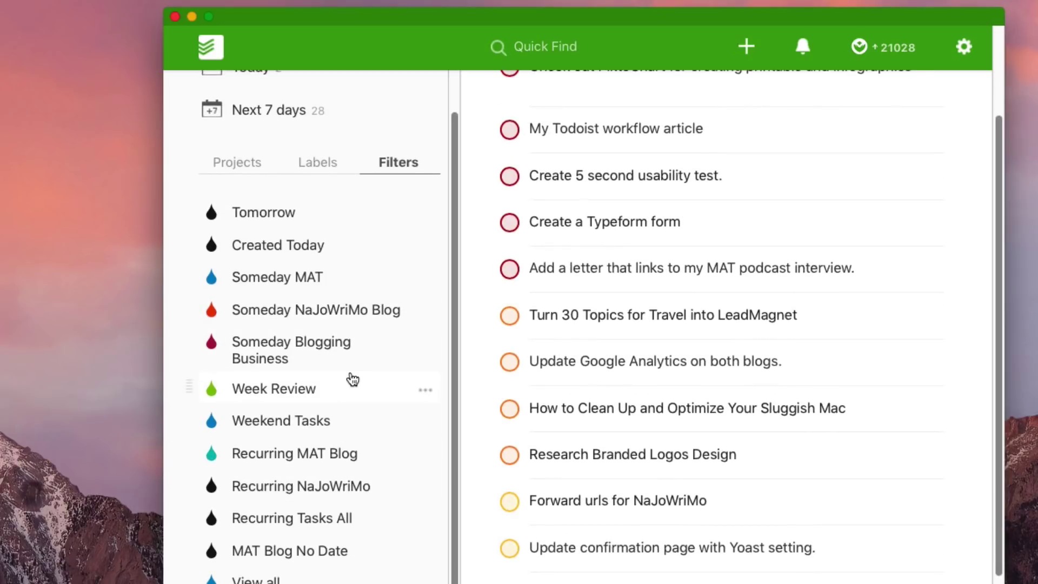
pyautogui.scroll(3, 350, 378)
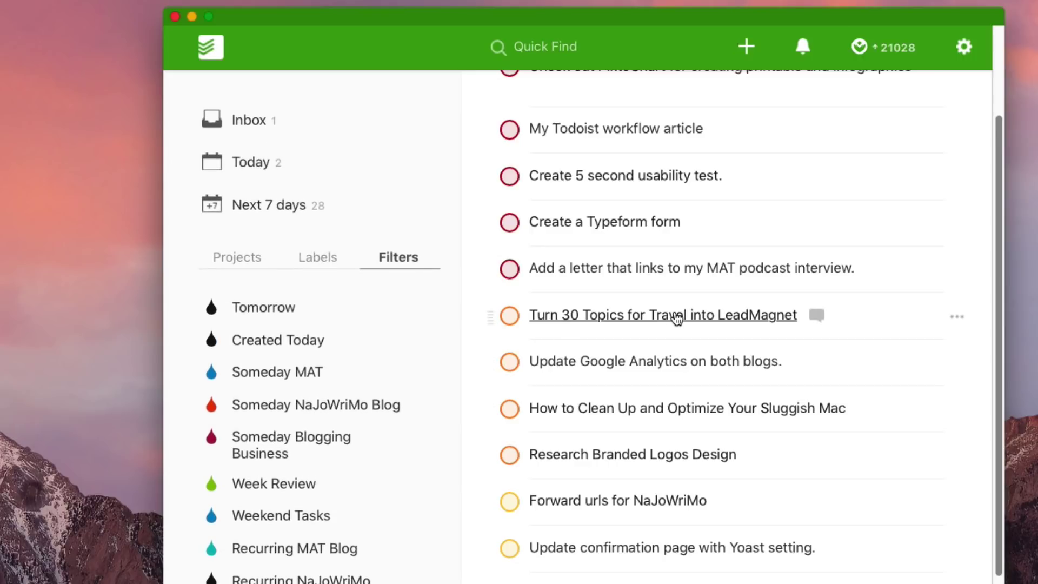
pyautogui.scroll(3, 677, 319)
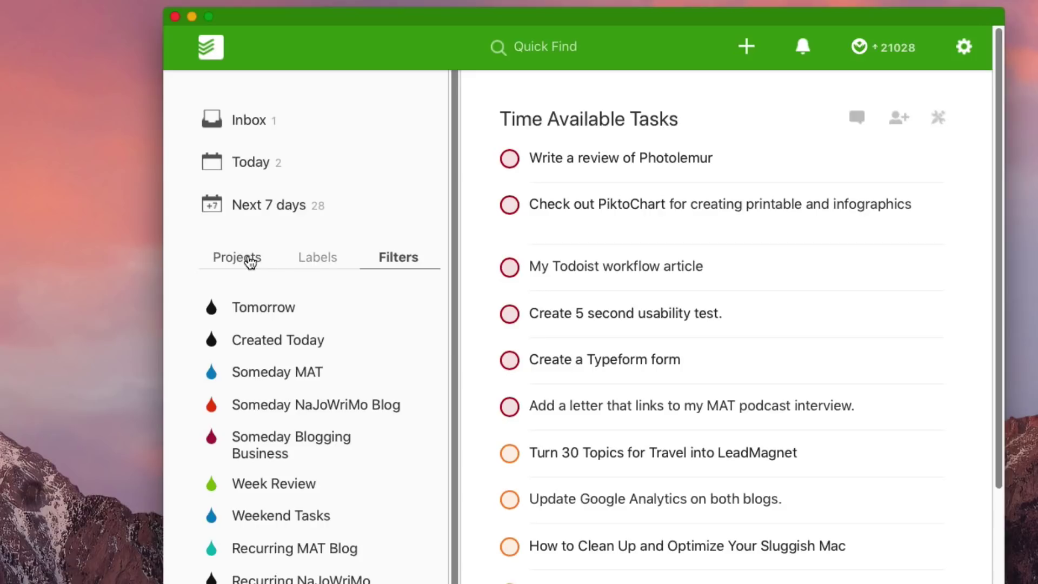
pyautogui.click(249, 260)
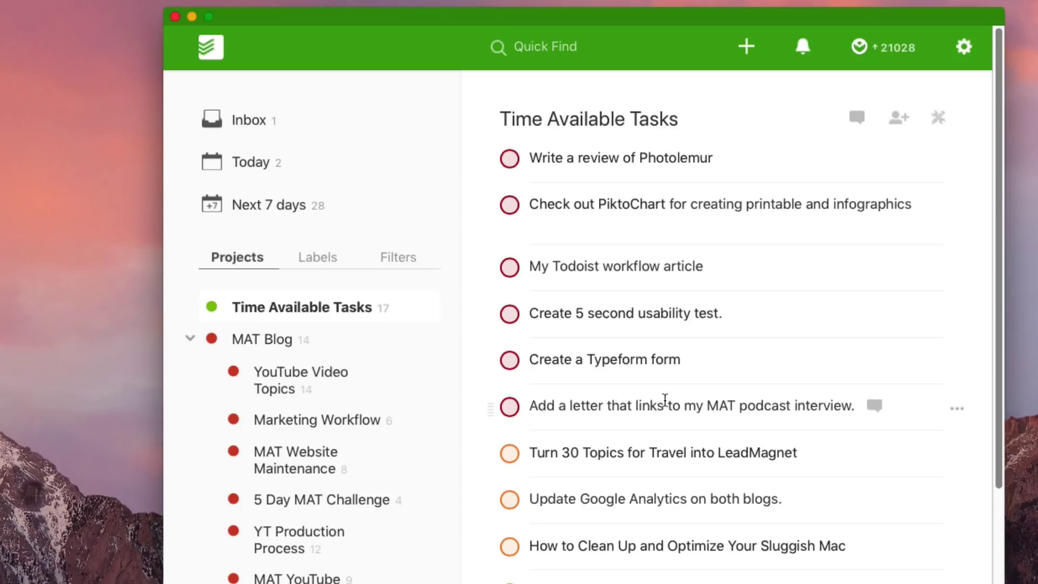
# - Open the Next 7 days view and review the scheduled tasks day by day through Wednesday, Dec 13
pyautogui.click(360, 214)
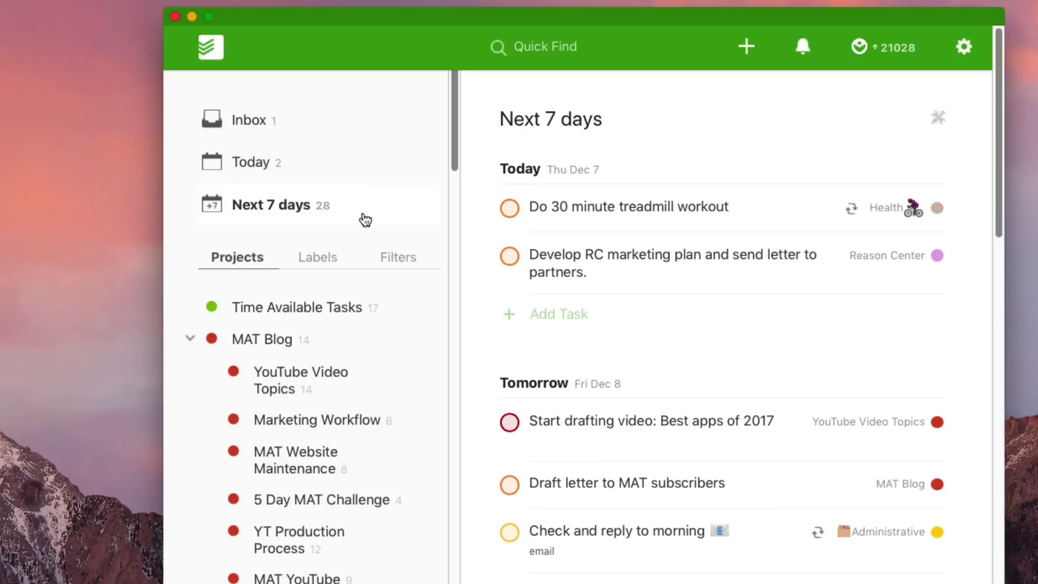
pyautogui.scroll(-2, 562, 193)
pyautogui.scroll(-10, 563, 193)
pyautogui.scroll(10, 575, 199)
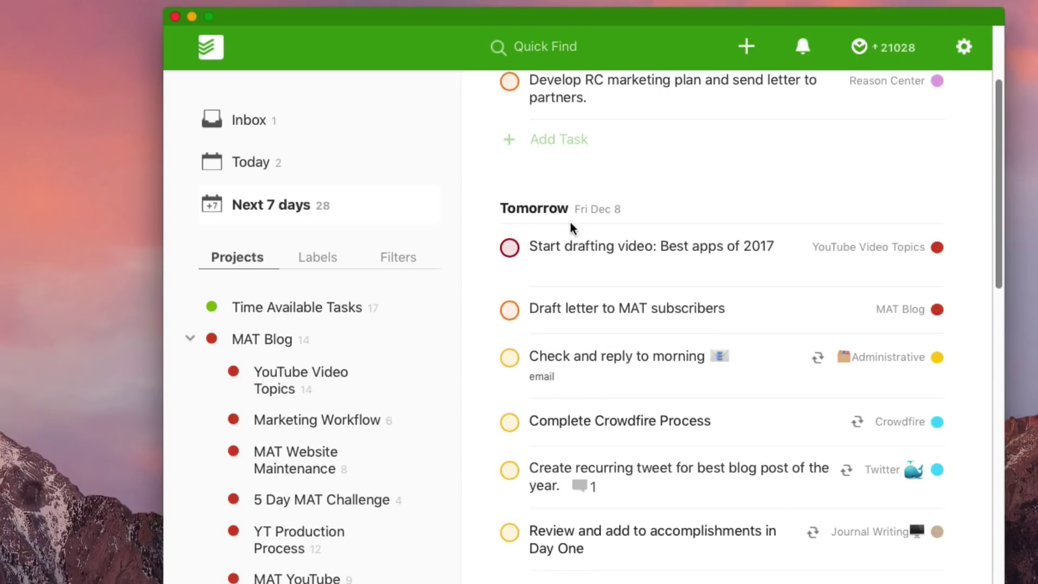
pyautogui.scroll(2, 574, 193)
pyautogui.scroll(-10, 610, 153)
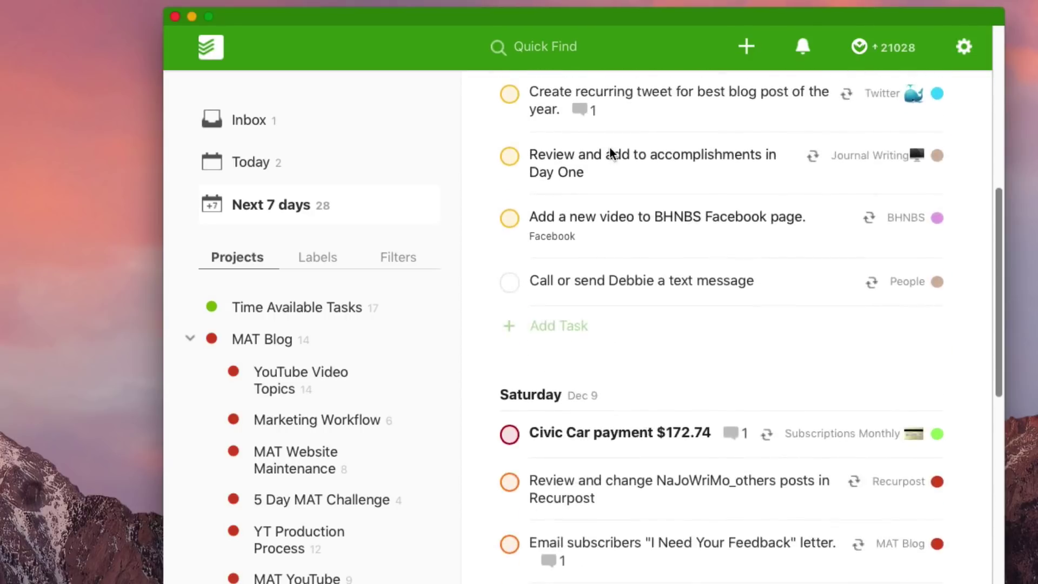
pyautogui.scroll(-10, 609, 146)
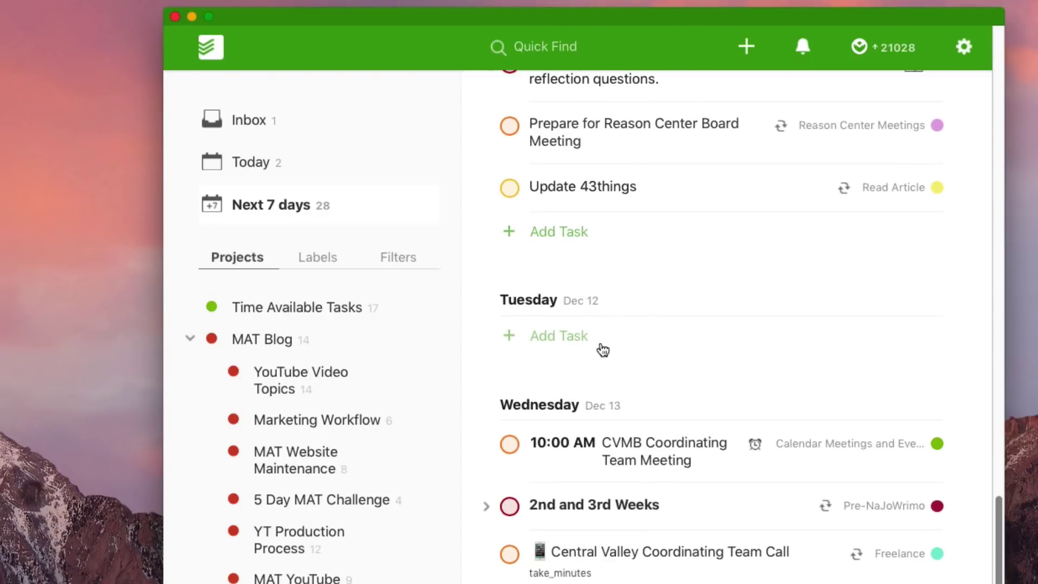
pyautogui.scroll(15, 601, 281)
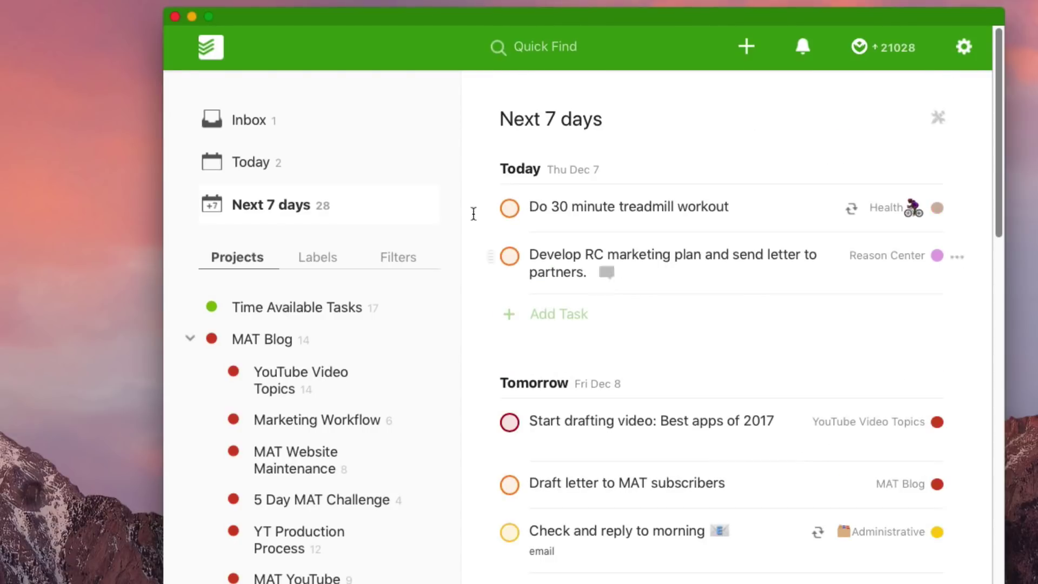
# - Show the Inbox and the Today view, and return to the Next 7 days view
pyautogui.click(293, 120)
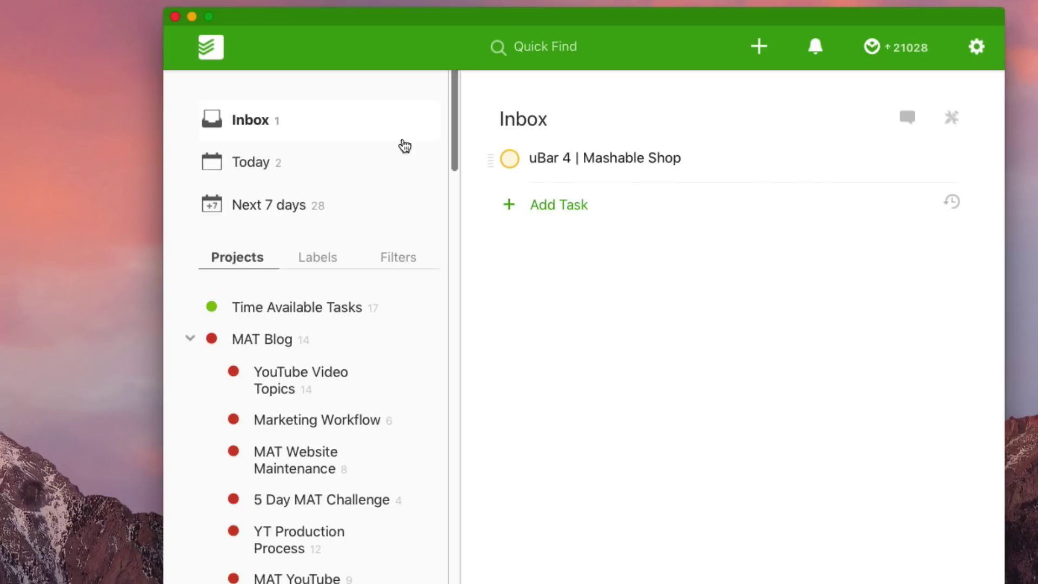
pyautogui.click(334, 168)
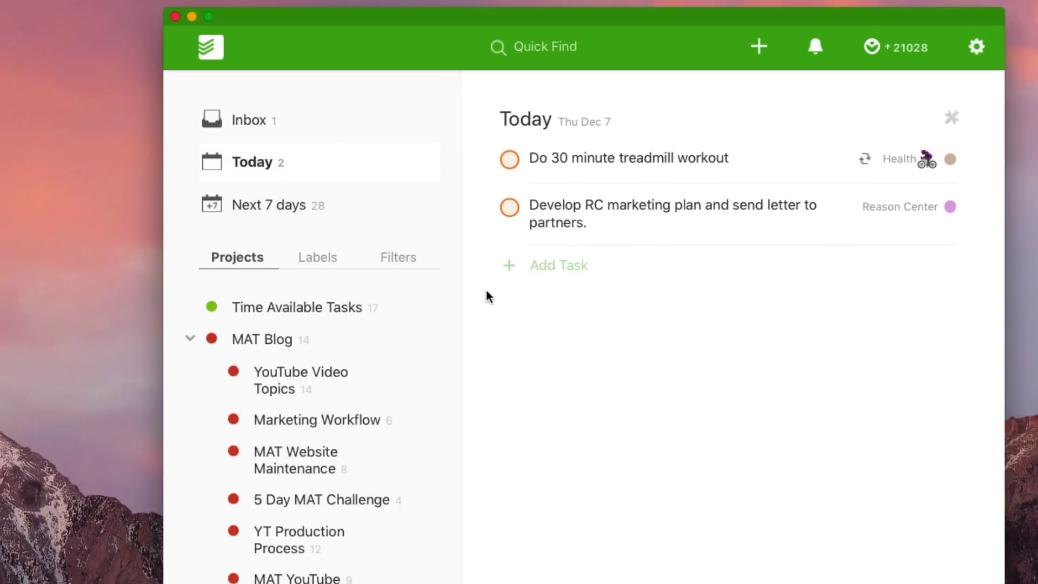
pyautogui.click(305, 204)
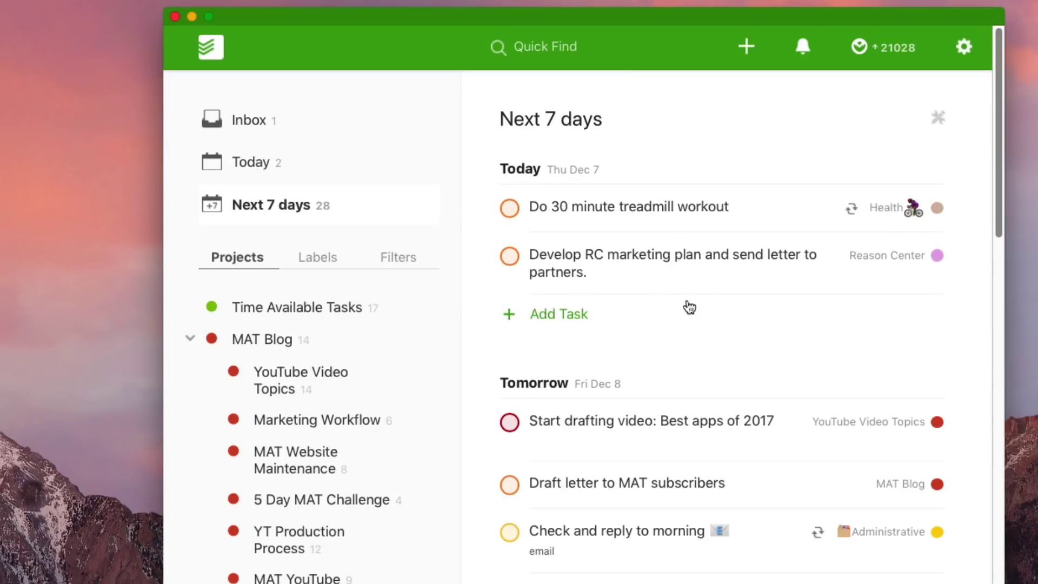
# - Review the tasks scheduled for Today and Tomorrow in the Next 7 days view
pyautogui.scroll(-3, 677, 300)
pyautogui.scroll(3, 640, 274)
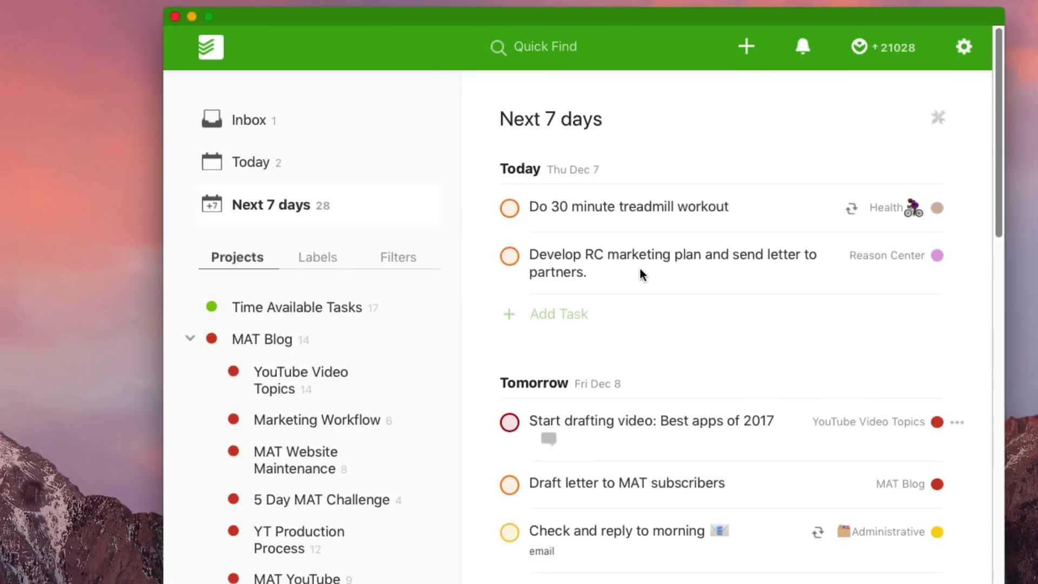
pyautogui.scroll(-2, 630, 299)
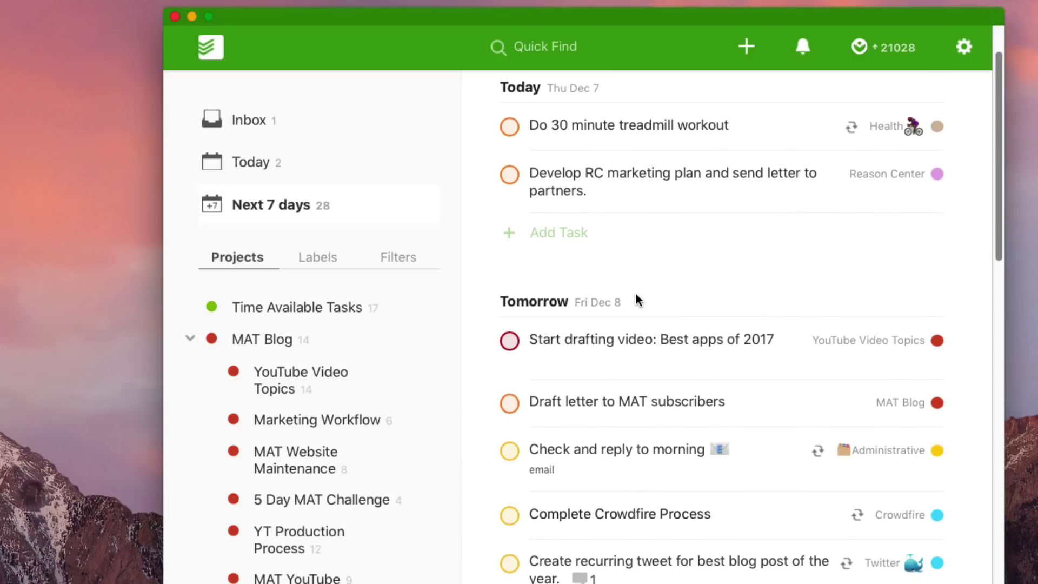
pyautogui.scroll(-2, 638, 300)
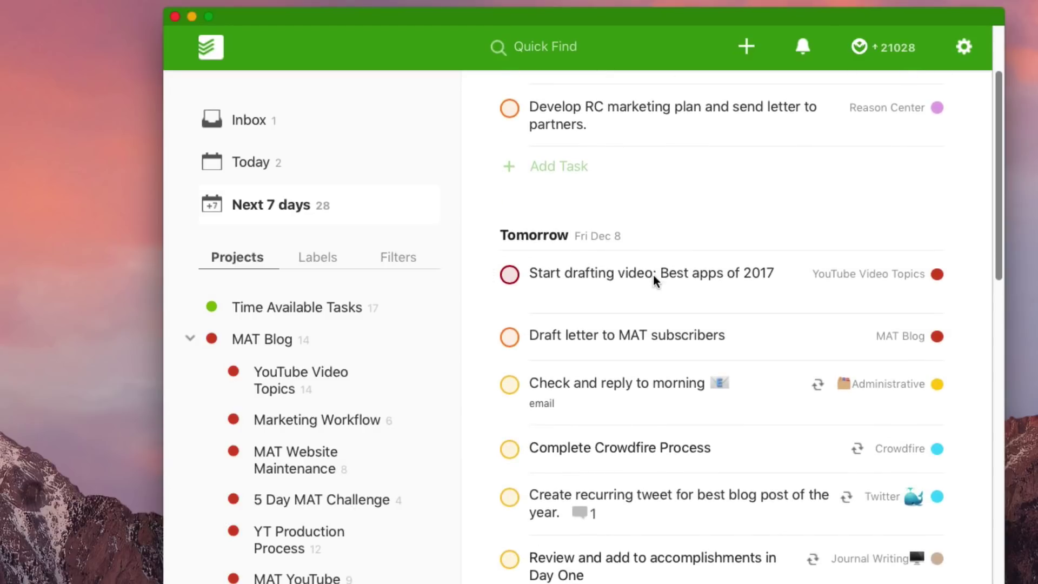
pyautogui.scroll(-1, 683, 269)
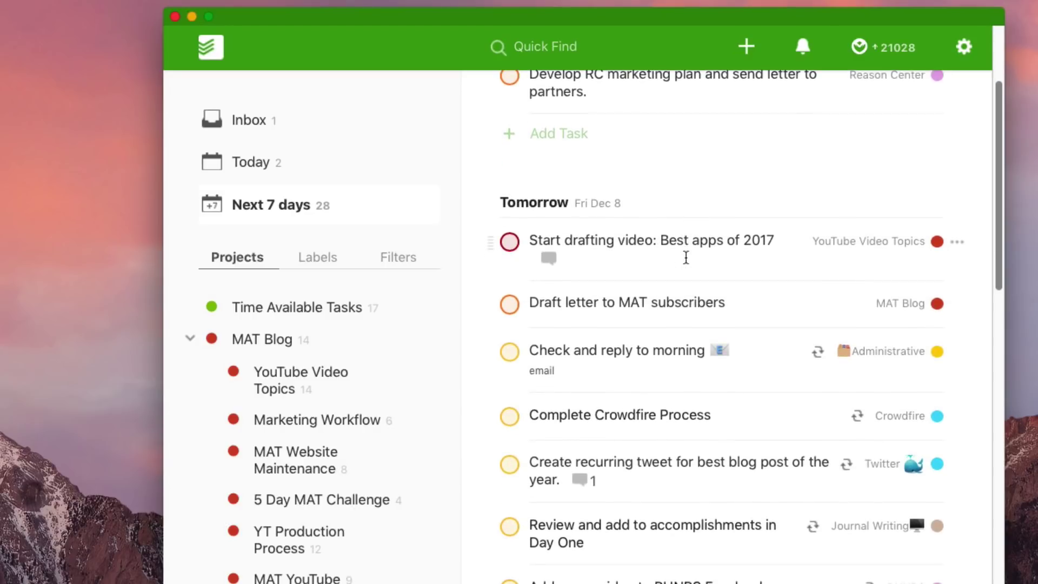
pyautogui.scroll(-4, 656, 342)
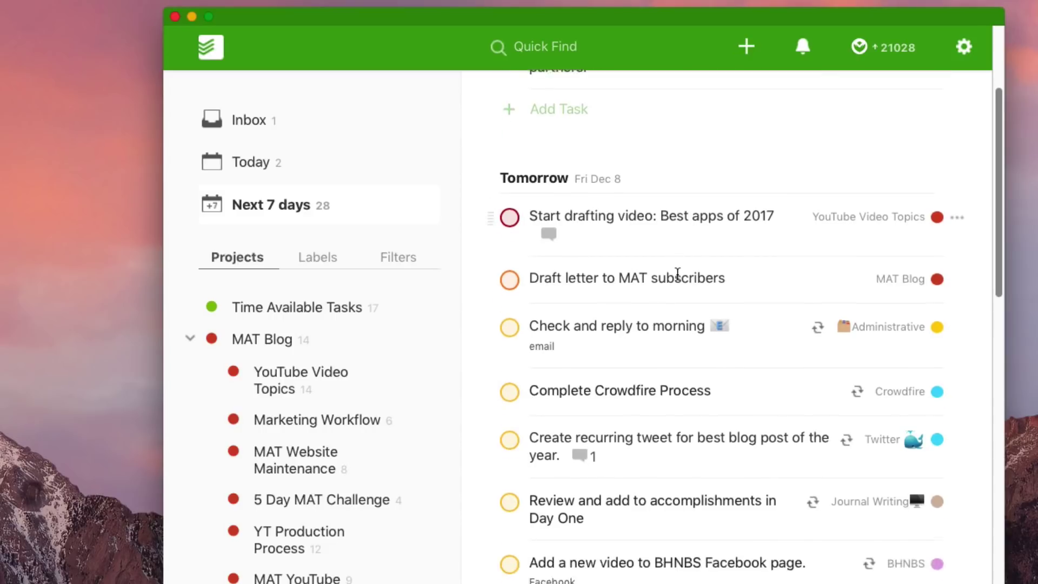
pyautogui.scroll(7, 626, 246)
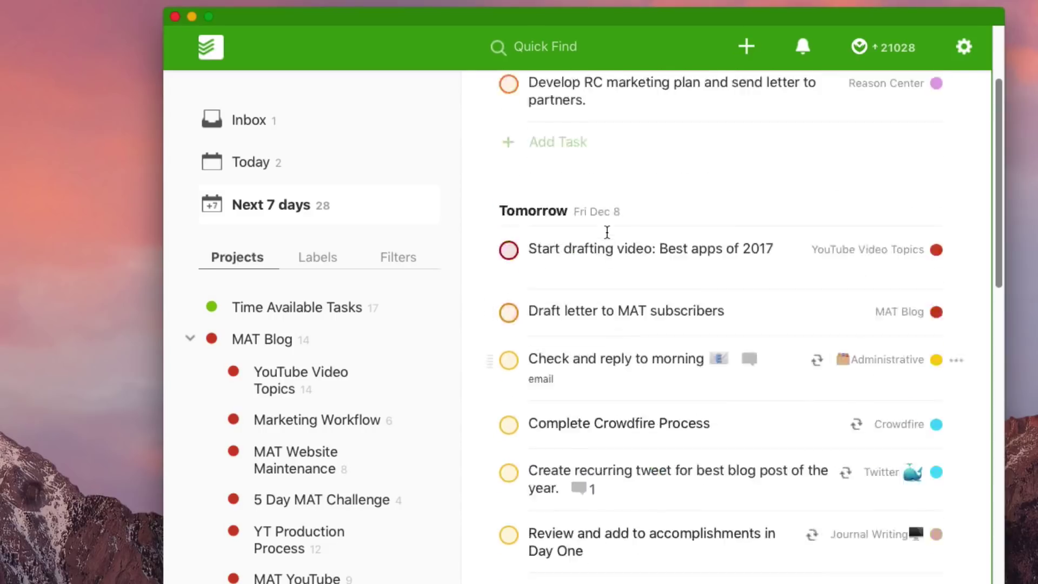
pyautogui.scroll(-5, 665, 241)
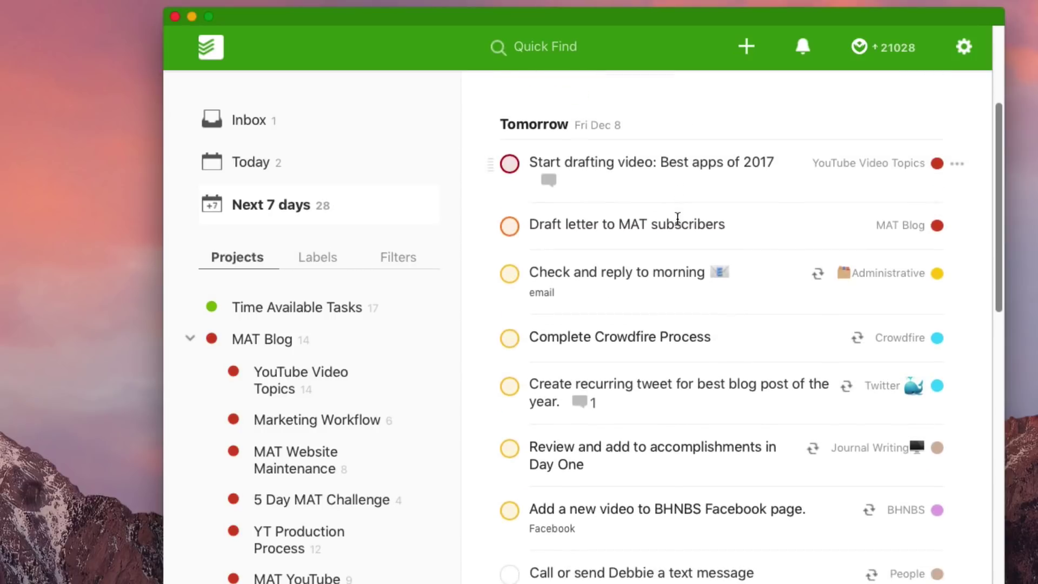
pyautogui.scroll(7, 588, 185)
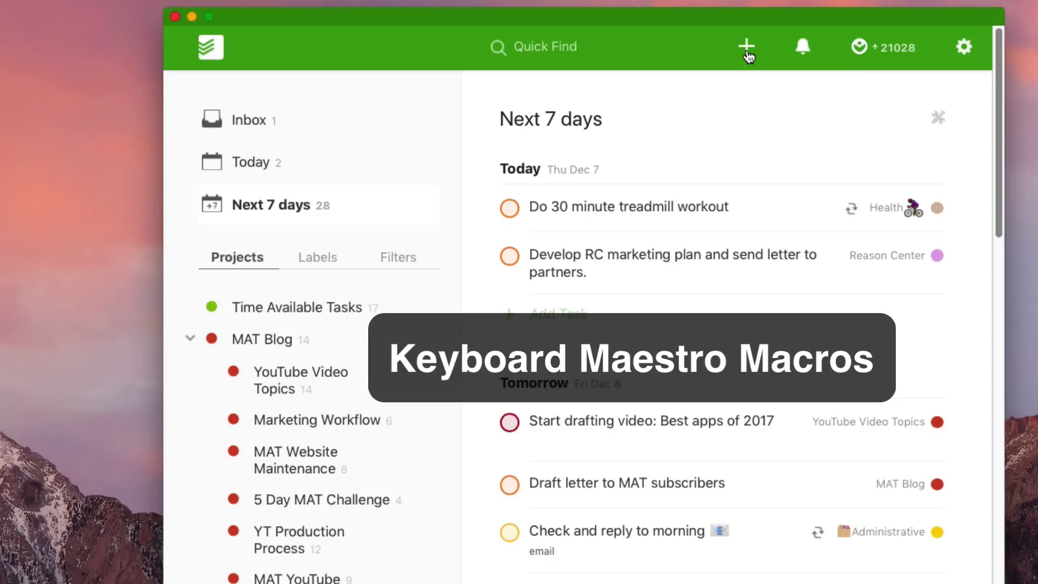
# - Start a quick-add task with the text "Do todoist video."
pyautogui.press('q')
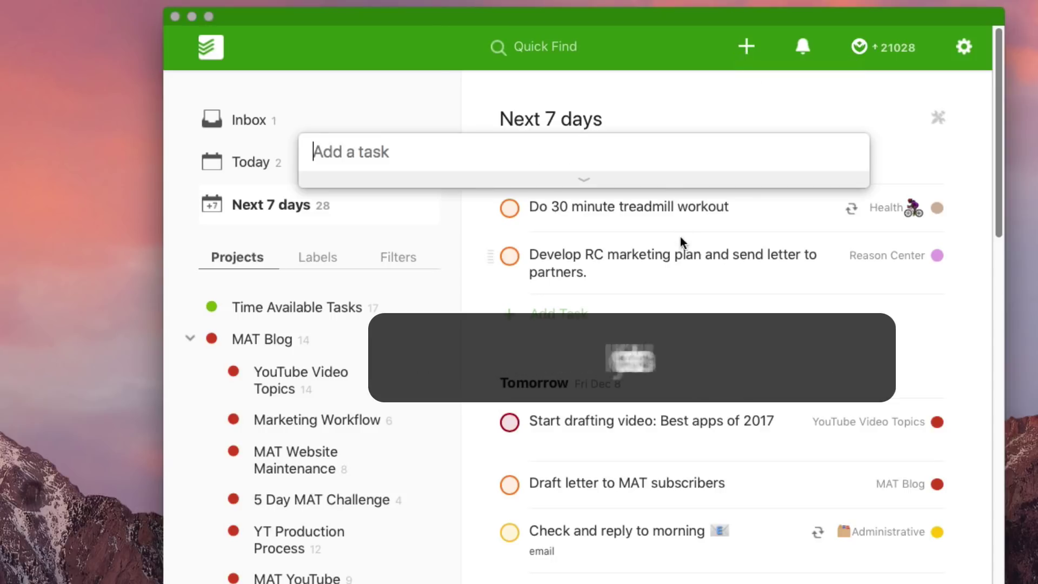
pyautogui.click(810, 104)
pyautogui.click(786, 214)
pyautogui.click(590, 252)
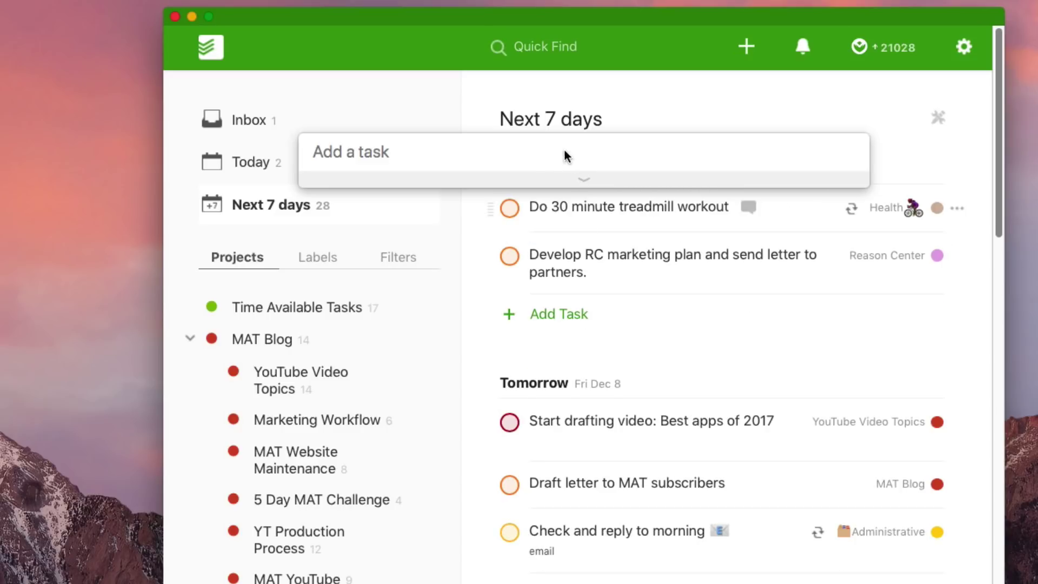
pyautogui.click(407, 157)
pyautogui.write('Do')
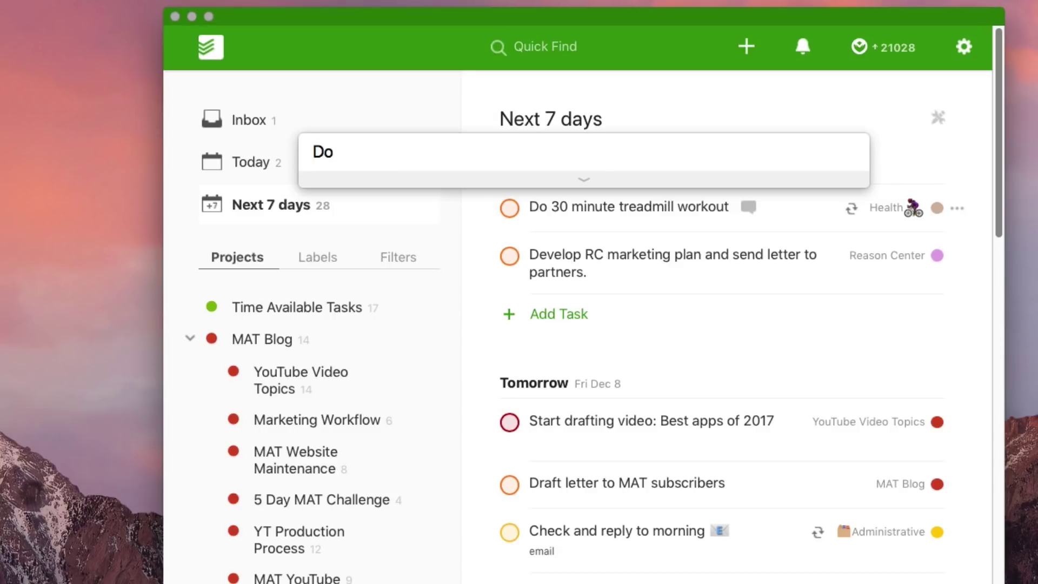
pyautogui.write(' tod')
pyautogui.press('BackSpace')
pyautogui.press('BackSpace')
pyautogui.press('BackSpace')
pyautogui.write('to')
pyautogui.press('BackSpace')
pyautogui.press('BackSpace')
pyautogui.write('tod')
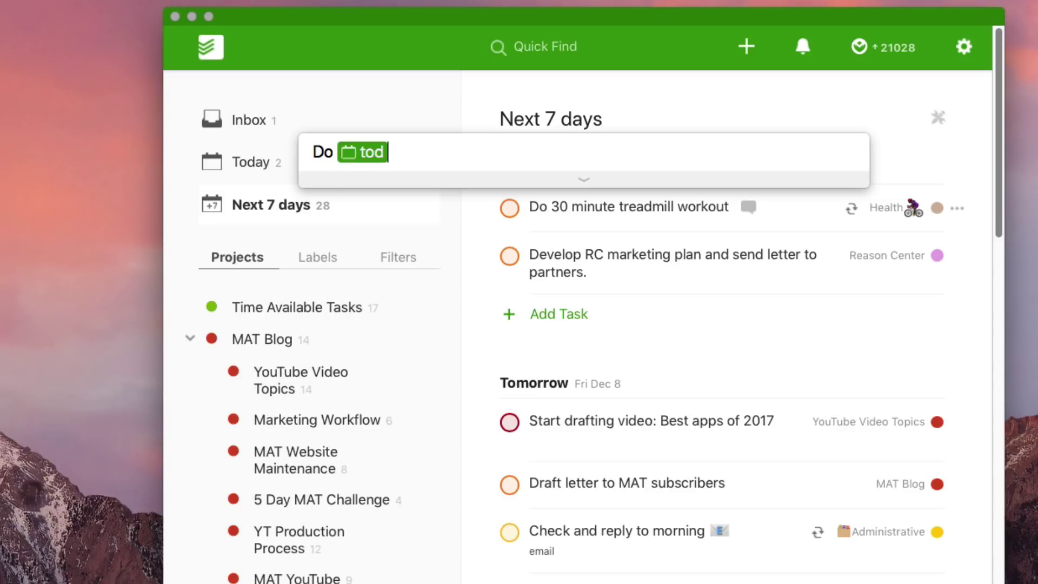
pyautogui.write('os')
pyautogui.press('BackSpace')
pyautogui.write('ist ')
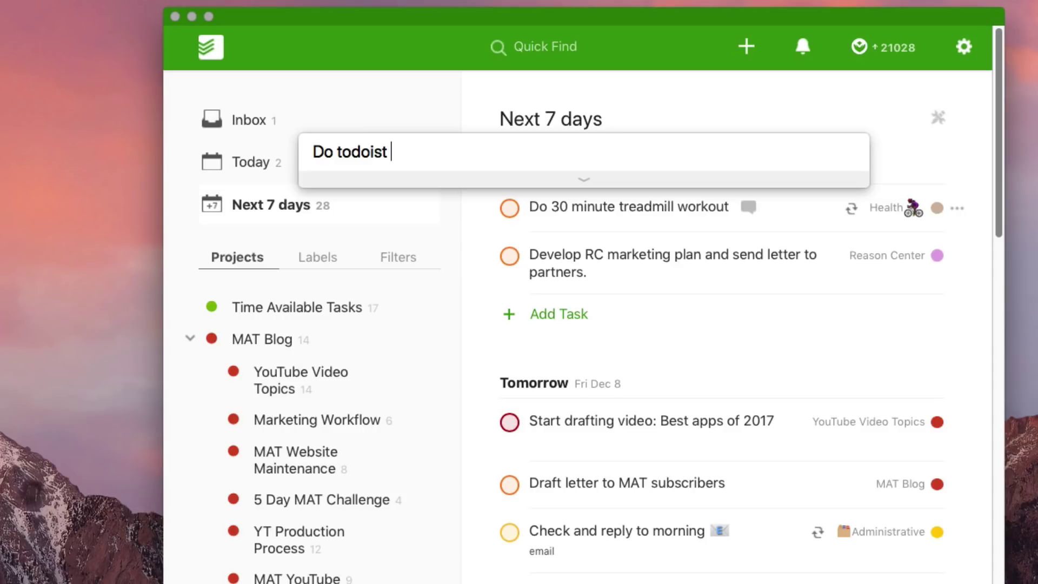
pyautogui.write('video.')
# - Give the quick-add draft priority p2 in its text, and add p1 to override it
pyautogui.write('p2 ')
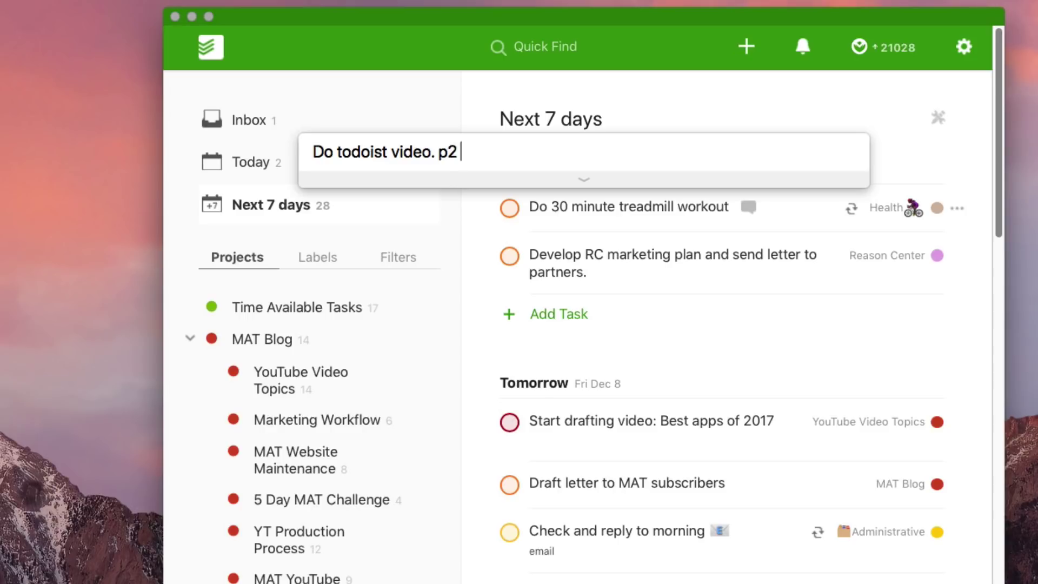
pyautogui.write('pt')
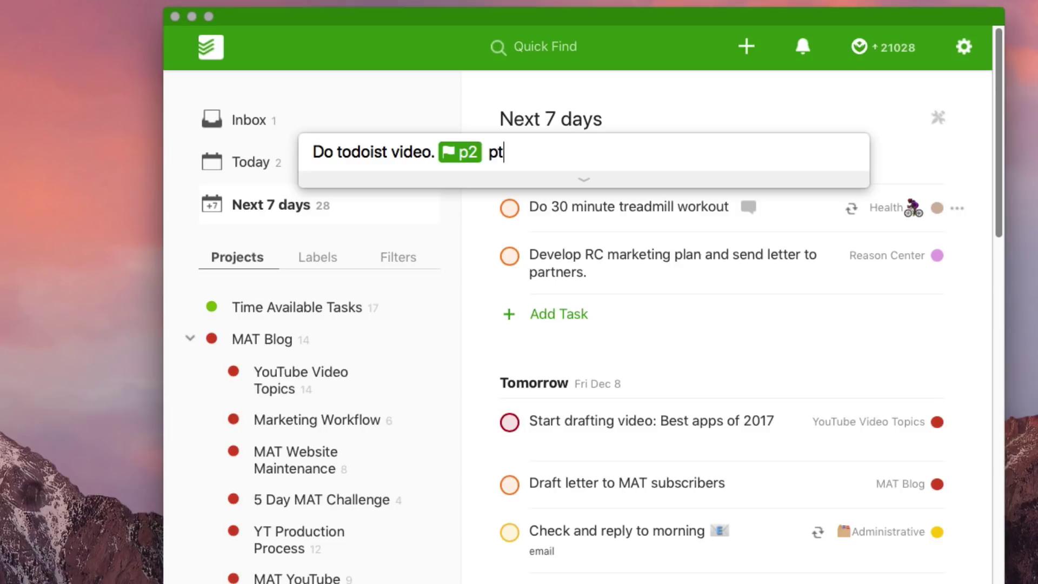
pyautogui.press('BackSpace')
pyautogui.write('o')
pyautogui.press('BackSpace')
pyautogui.write('1')
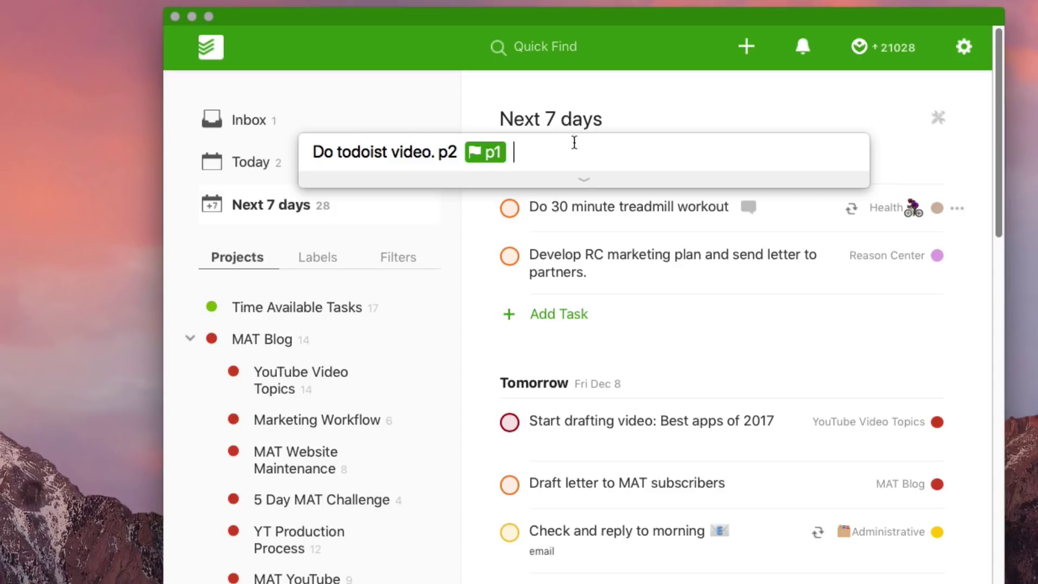
# - Expand the quick-add draft to show its date, label, reminder and priority options, and discard the task
pyautogui.click(583, 182)
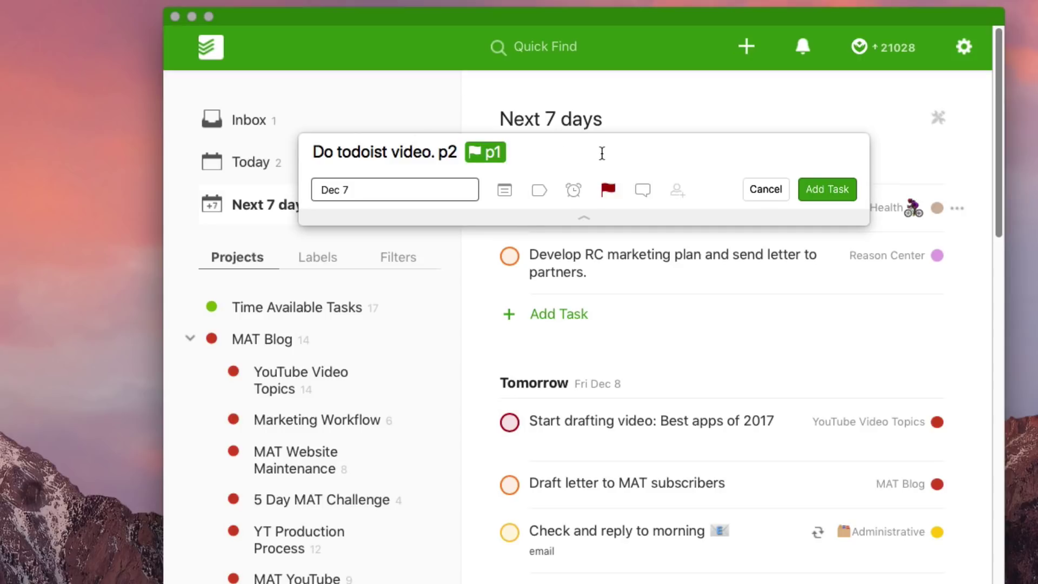
pyautogui.click(776, 192)
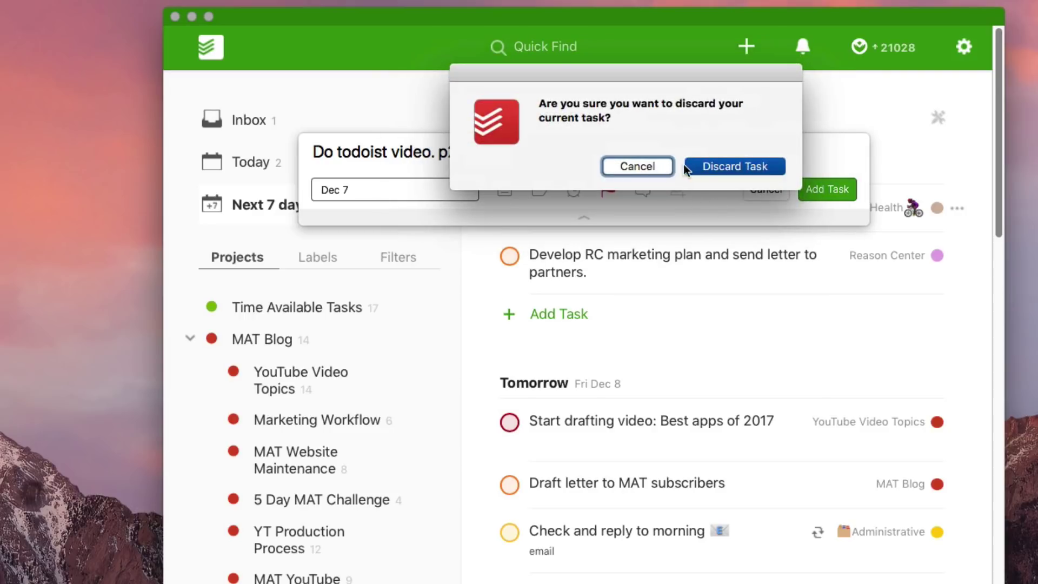
pyautogui.click(712, 162)
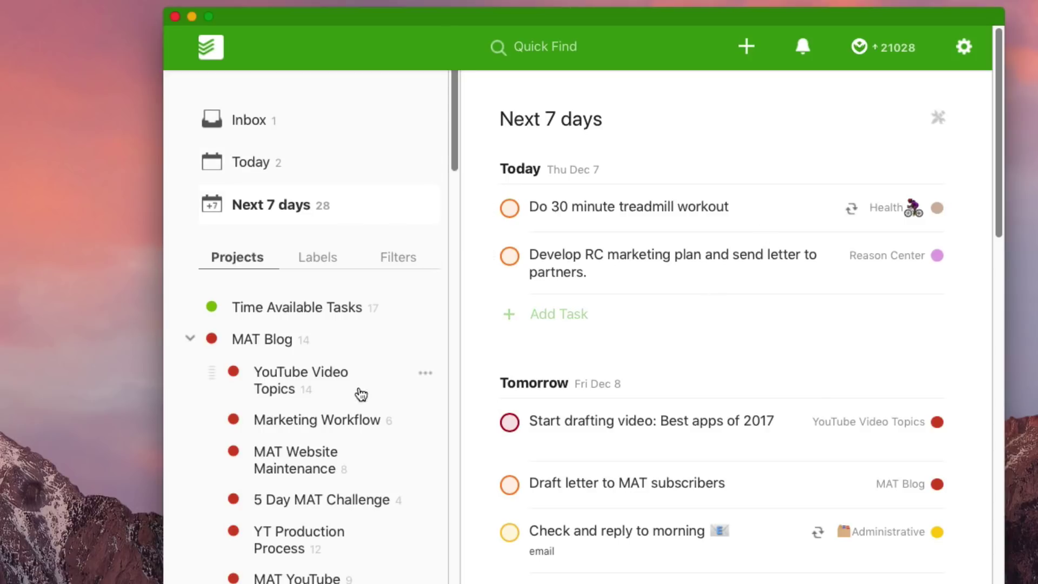
# - Open a new task entry under Today in the Next 7 days list and cancel it
pyautogui.click(574, 318)
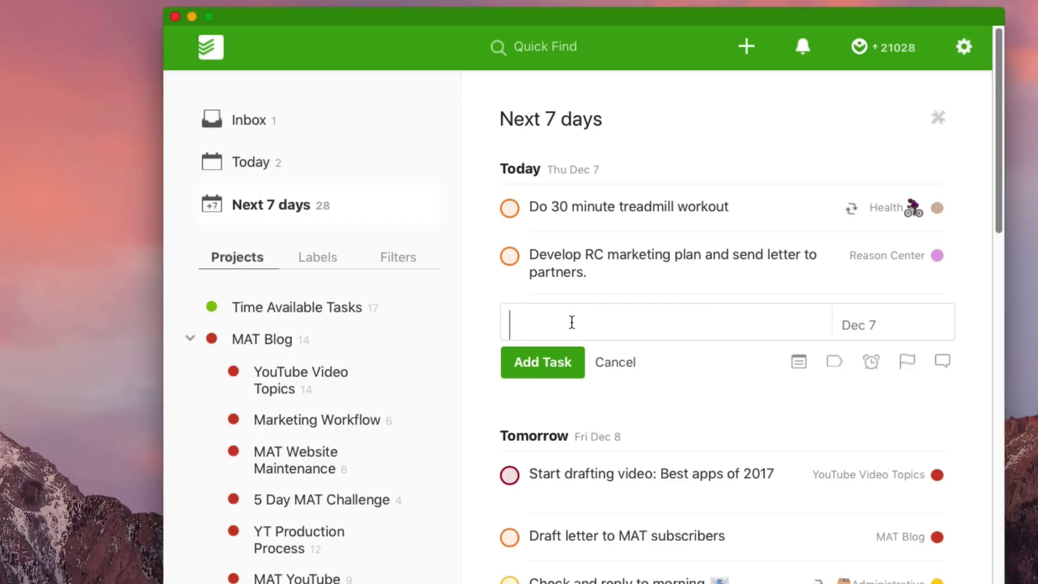
pyautogui.write('nn')
pyautogui.press('BackSpace')
pyautogui.press('BackSpace')
pyautogui.click(608, 364)
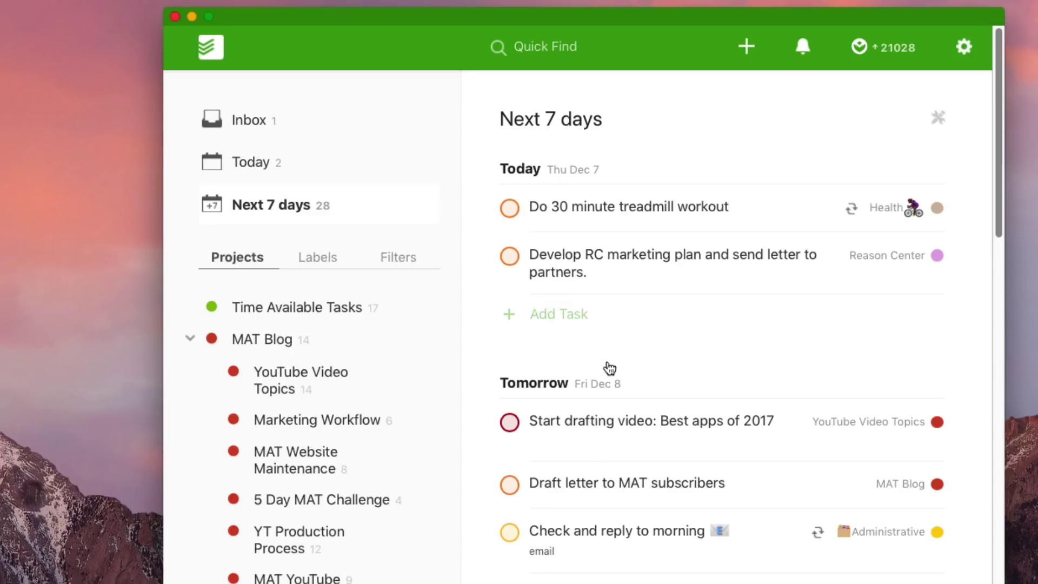
# - Open the MAT Tutoring project and add a test task named "ttt"
pyautogui.scroll(-10, 343, 447)
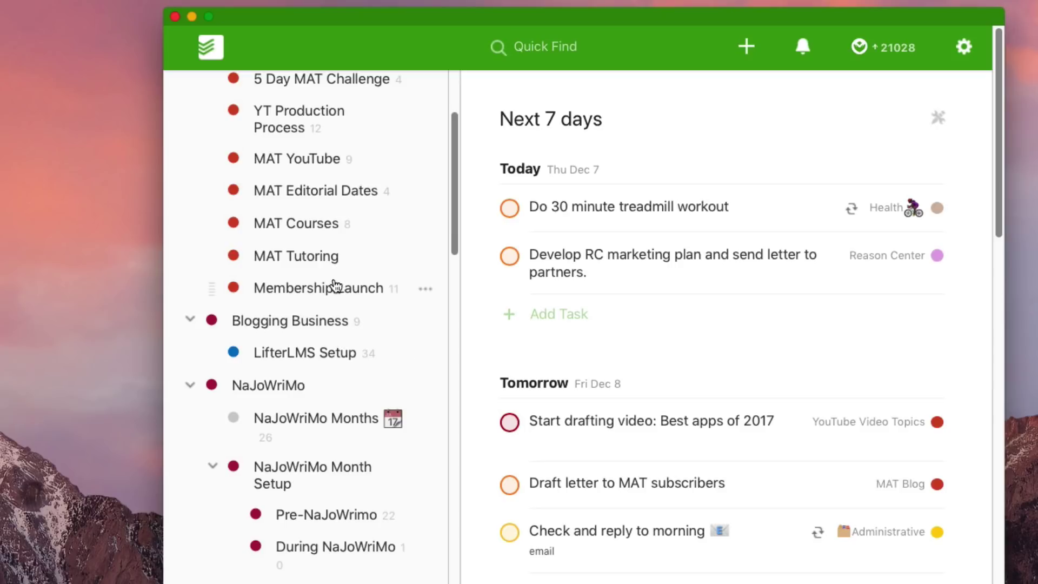
pyautogui.click(324, 256)
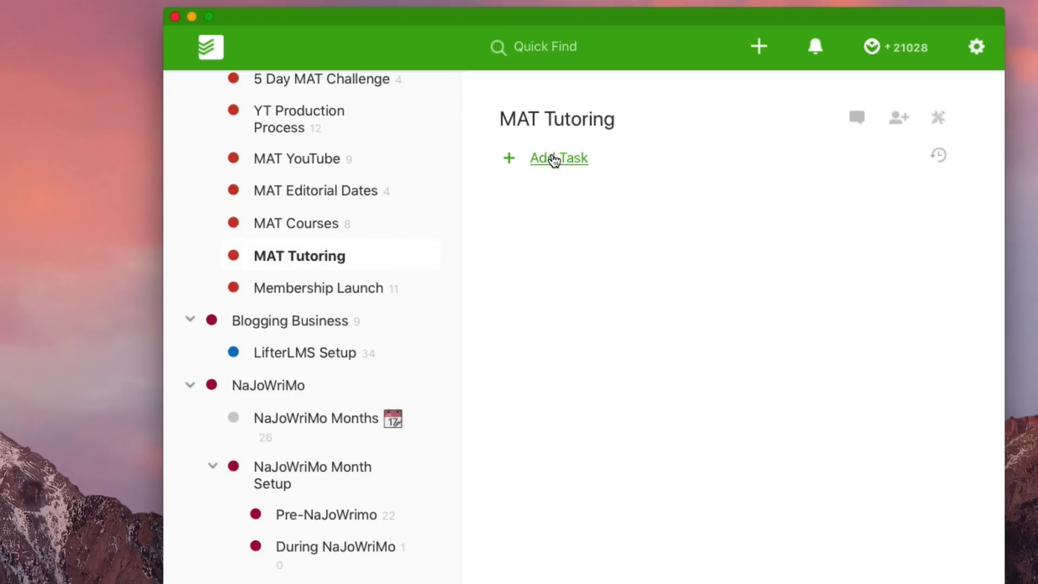
pyautogui.click(554, 159)
pyautogui.write('test')
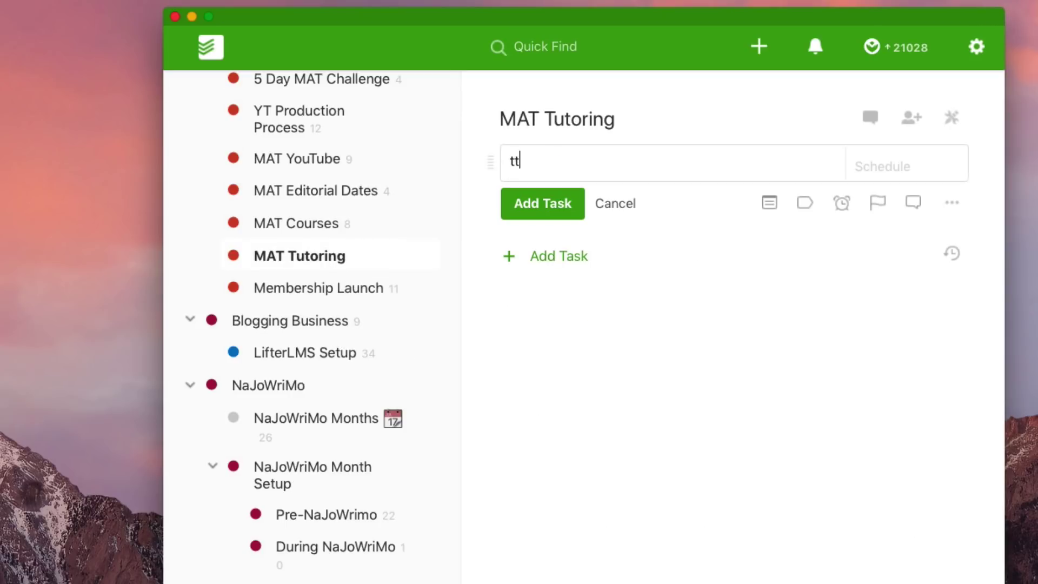
pyautogui.press('Return')
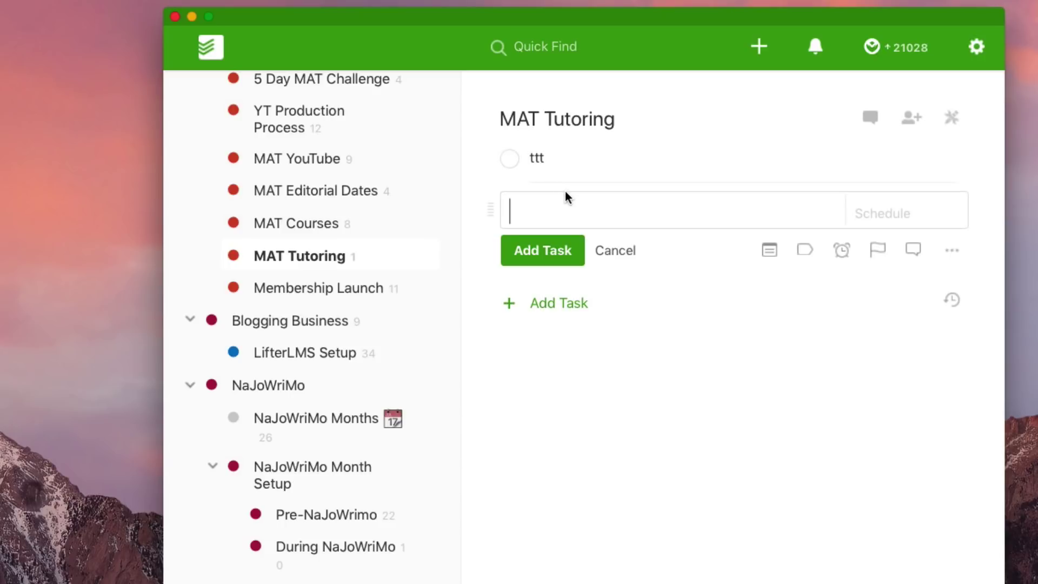
# - Indent the new entry below "ttt" as a sub-task and enter the text "Bold a task"
pyautogui.write('nn')
pyautogui.press('BackSpace')
pyautogui.press('BackSpace')
pyautogui.press('Tab')
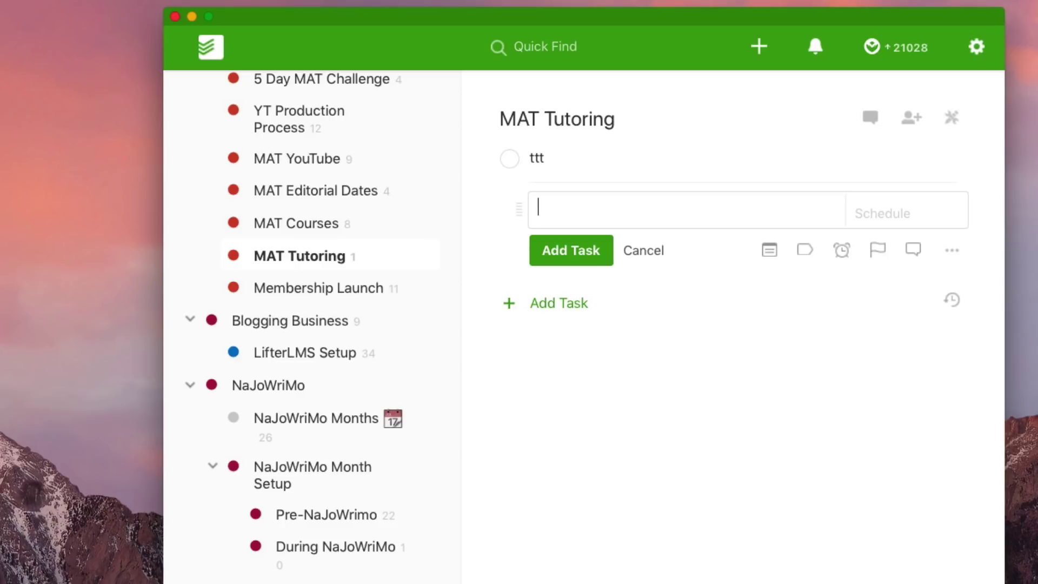
pyautogui.write('Bold a task ')
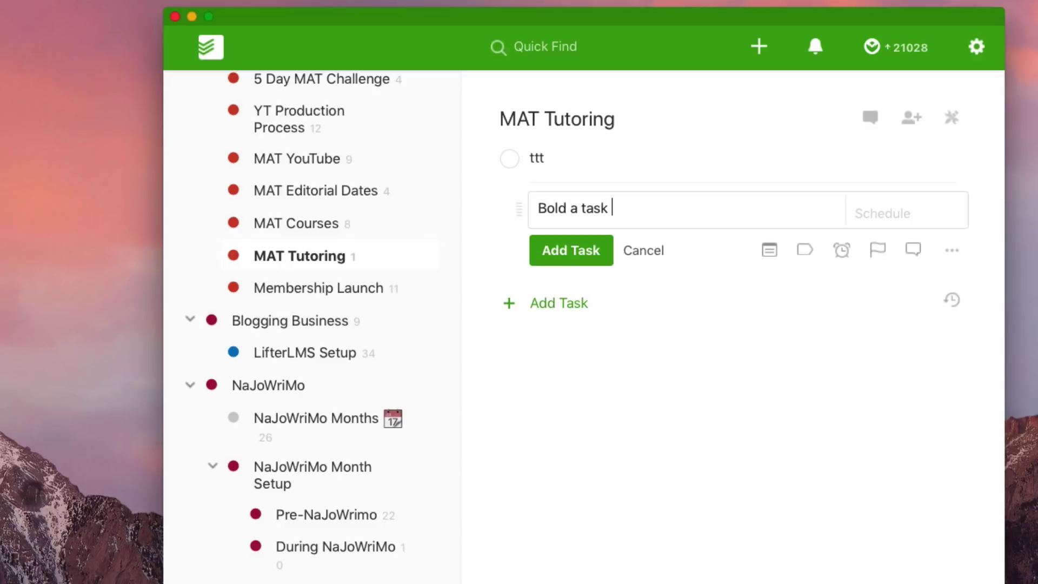
# - Wrap the sub-task text in double exclamation marks to demonstrate bold formatting, and cancel the entry
pyautogui.write(' !!')
pyautogui.press('super+Left')
pyautogui.write('!!')
pyautogui.press('super+Right')
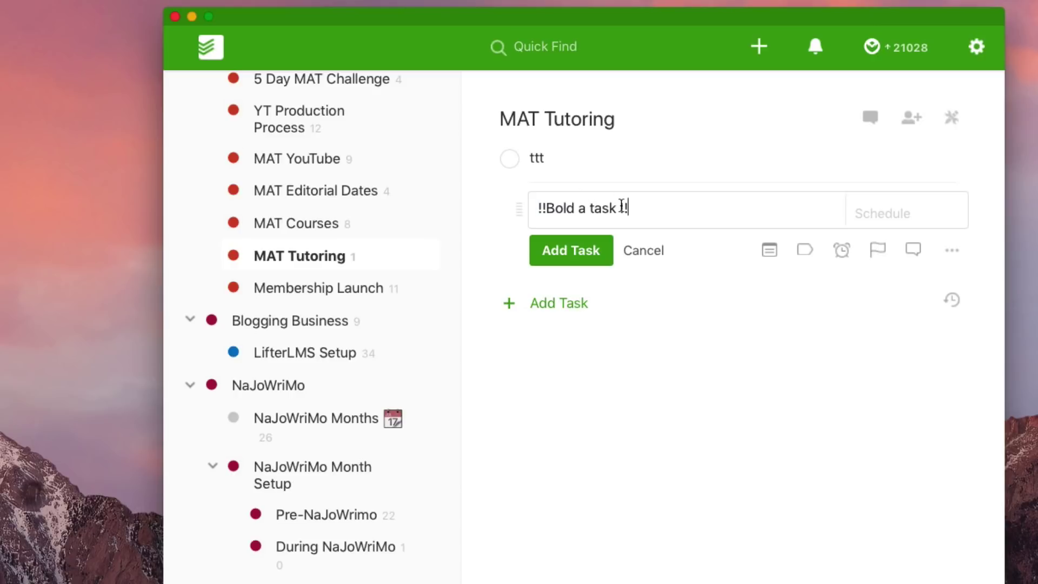
pyautogui.click(622, 207)
pyautogui.press('BackSpace')
pyautogui.click(638, 208)
pyautogui.click(658, 258)
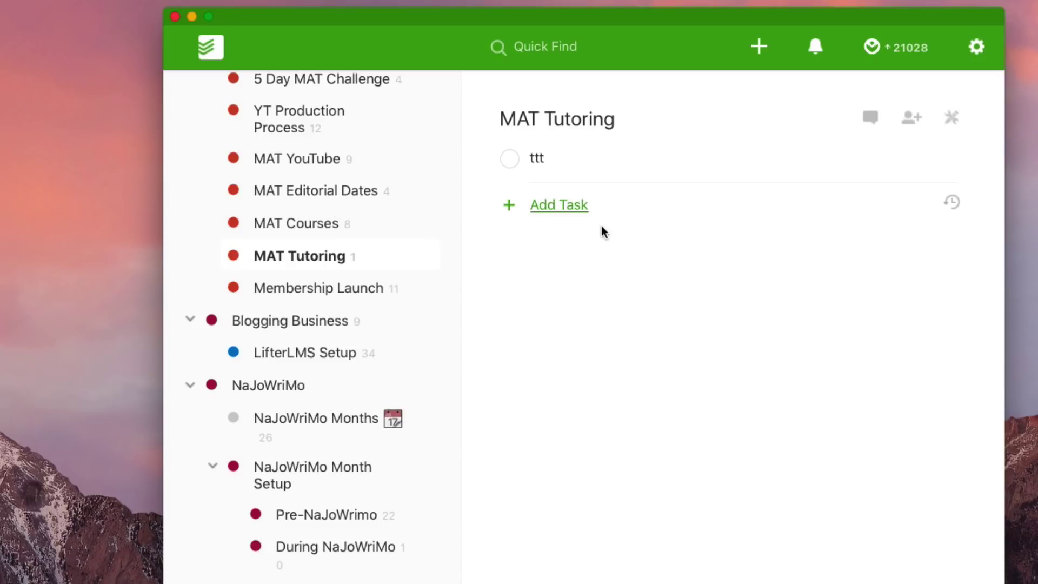
# - Open the "ttt" task for editing, show its Sub-task and Parent task indent options, and cancel the edit
pyautogui.click(767, 161)
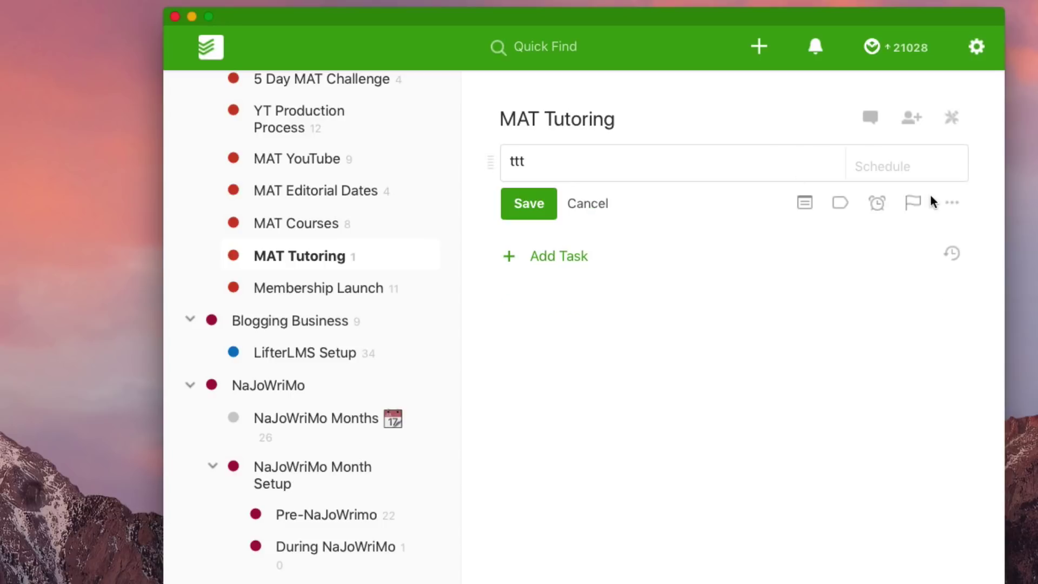
pyautogui.click(952, 203)
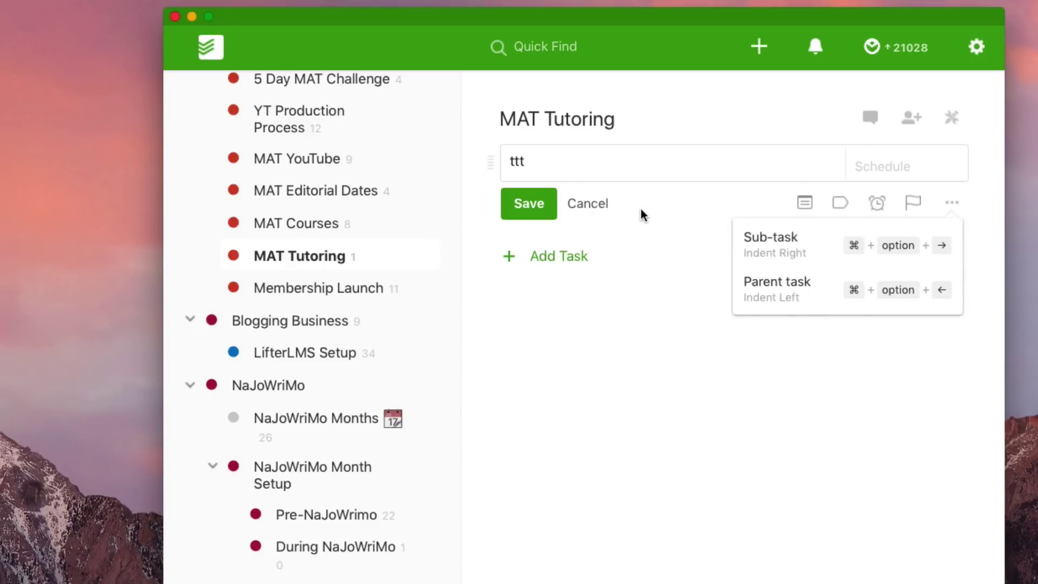
pyautogui.click(597, 204)
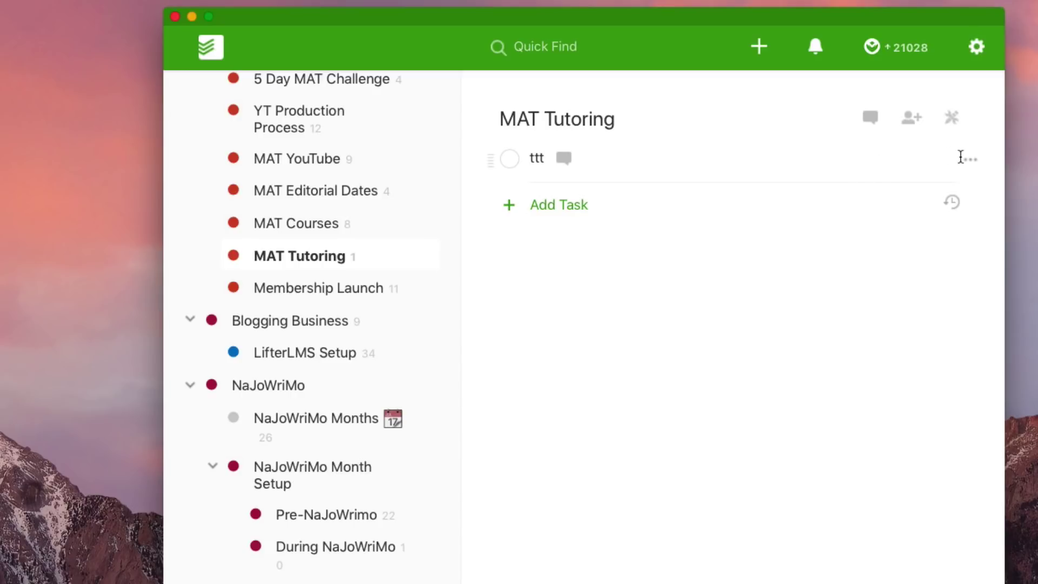
# - Delete the "ttt" task from the MAT Tutoring project and confirm the deletion
pyautogui.click(971, 160)
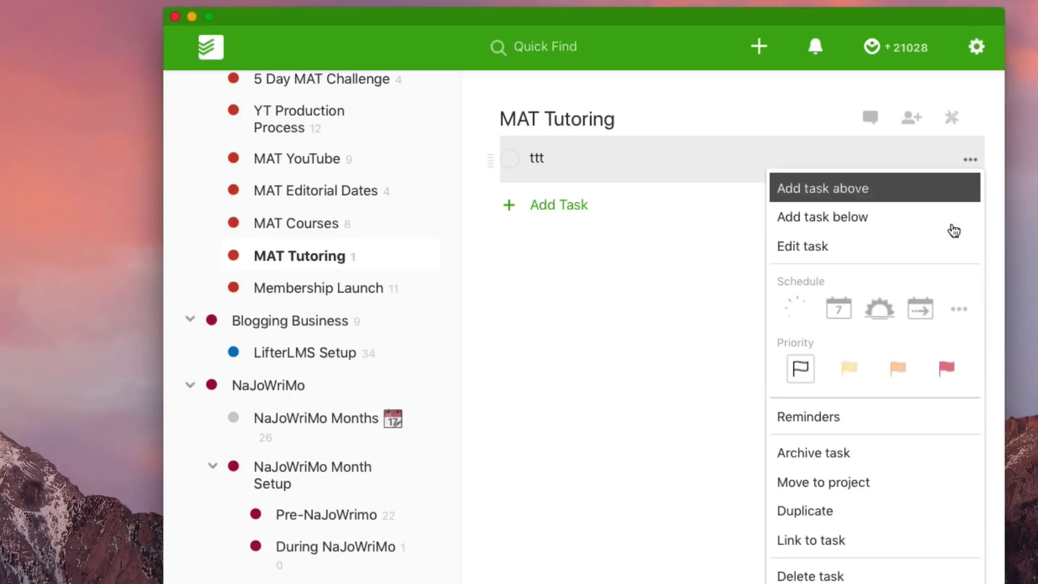
pyautogui.click(857, 570)
pyautogui.click(565, 216)
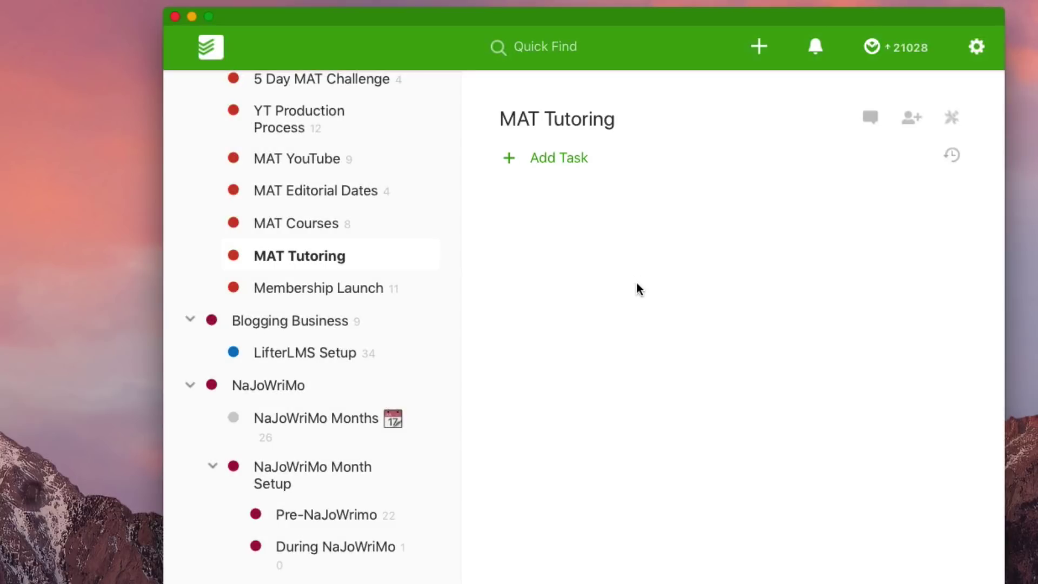
# - Switch to Finder and close its Downloads window to get back to the project list
pyautogui.scroll(10, 400, 287)
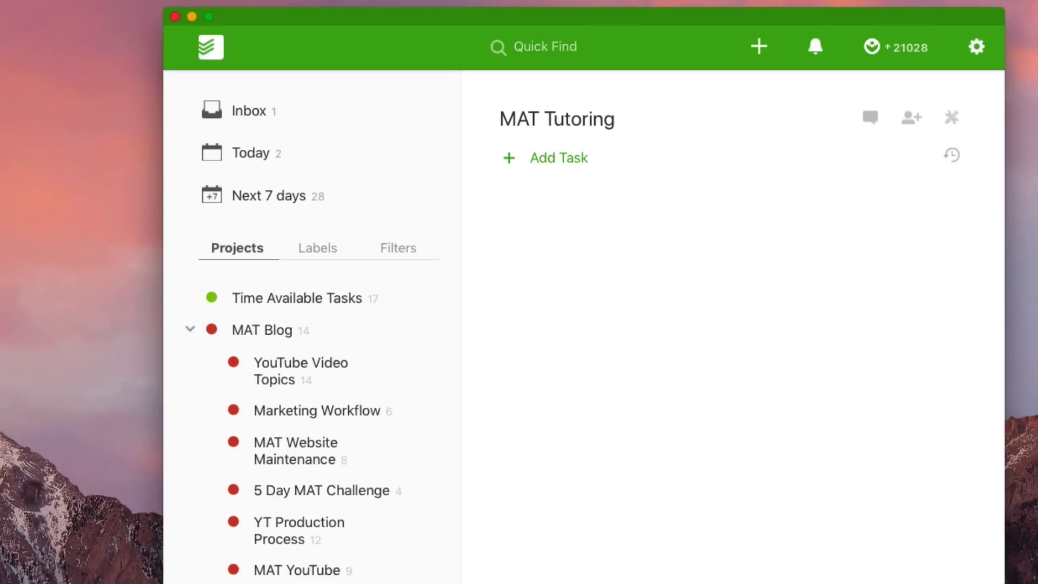
pyautogui.press('super+Tab')
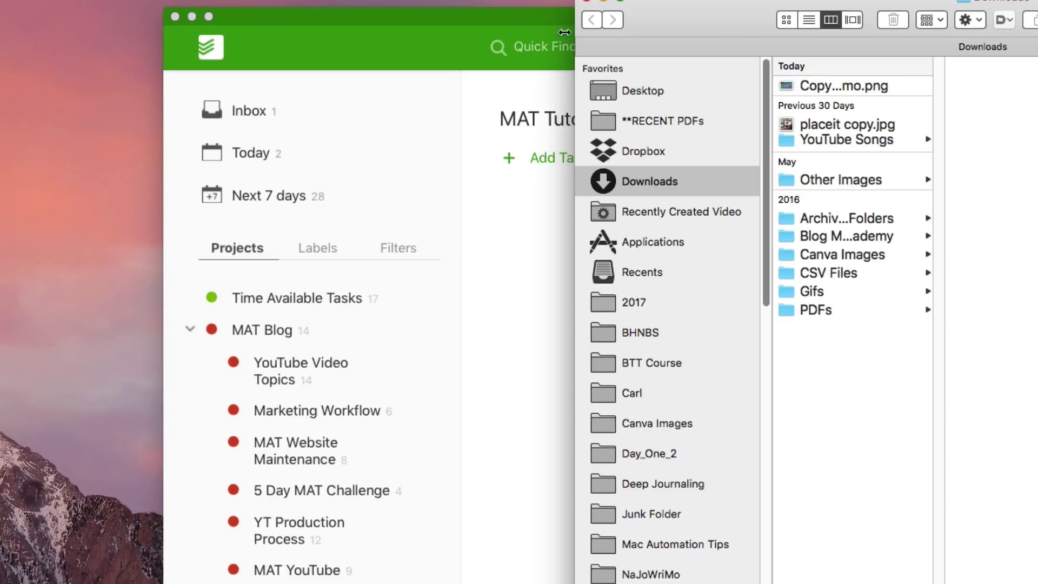
pyautogui.click(587, 2)
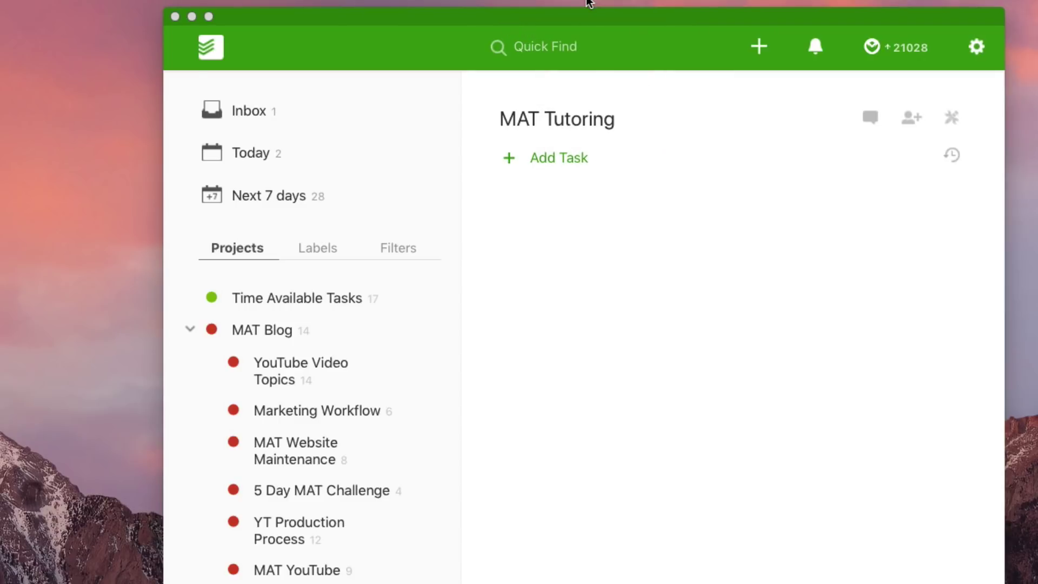
# - Reposition the Todoist window on the desktop and open the Today view
pyautogui.moveTo(640, 21); pyautogui.dragTo(588, 32)
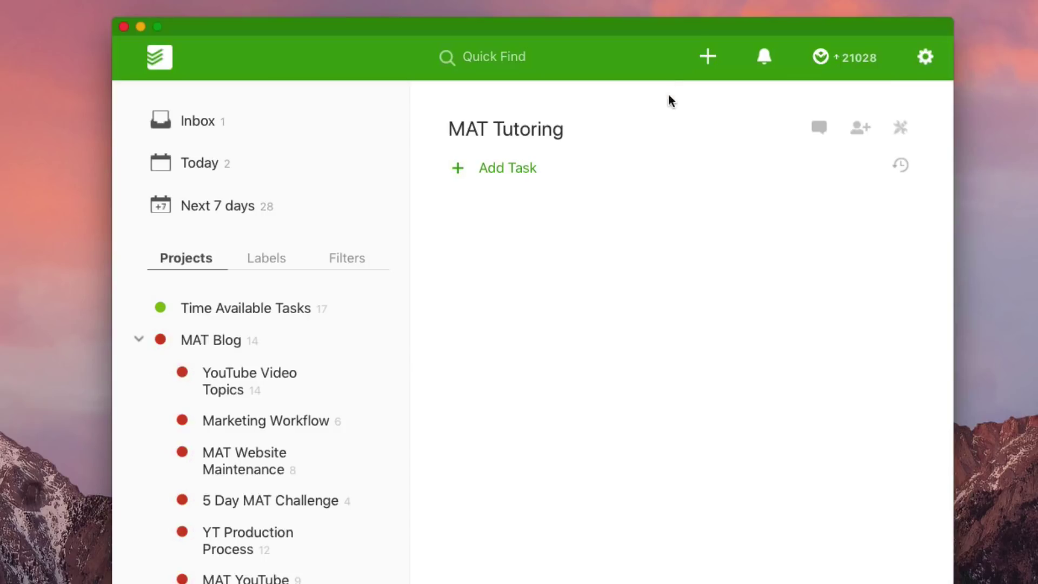
pyautogui.moveTo(689, 28); pyautogui.dragTo(726, 33)
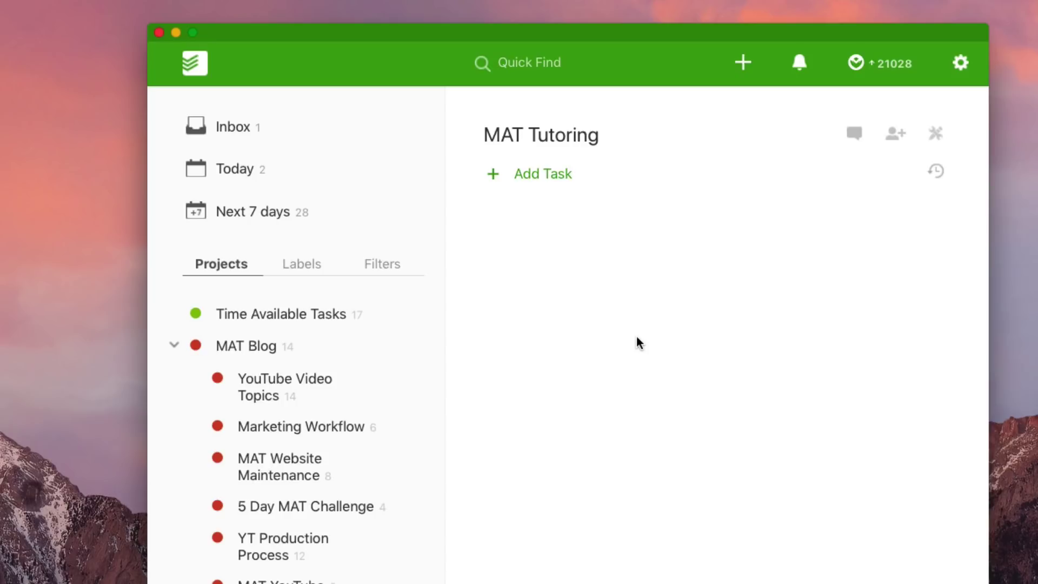
pyautogui.click(301, 176)
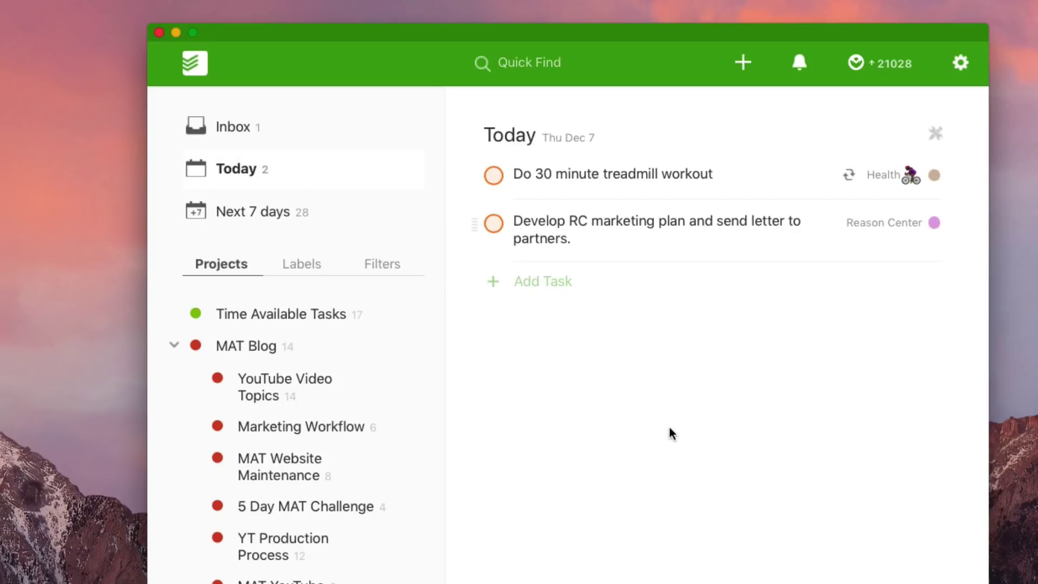